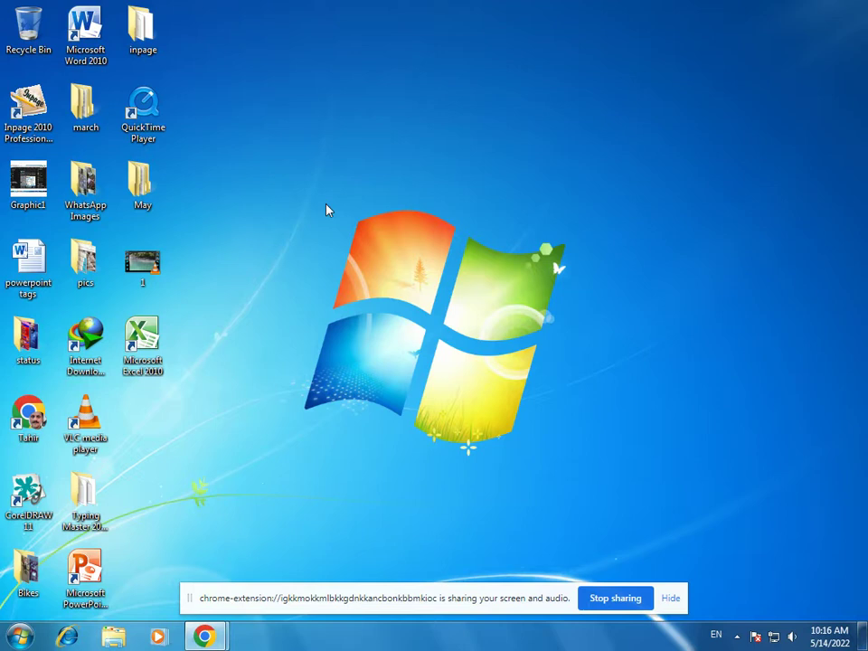
{"action": "double_click", "coordinate": [135, 362]}
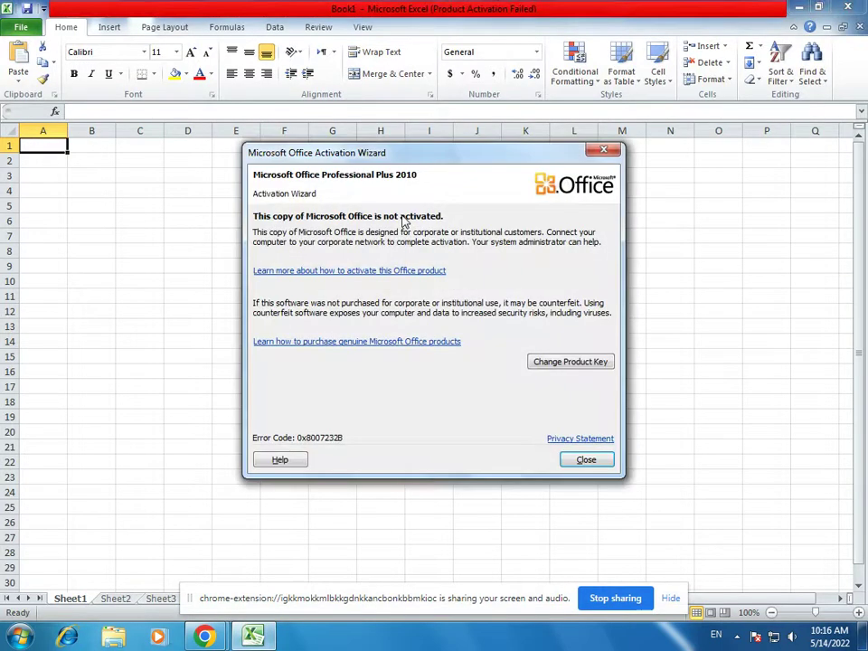
{"action": "left_click", "coordinate": [598, 457]}
{"action": "left_click", "coordinate": [847, 7]}
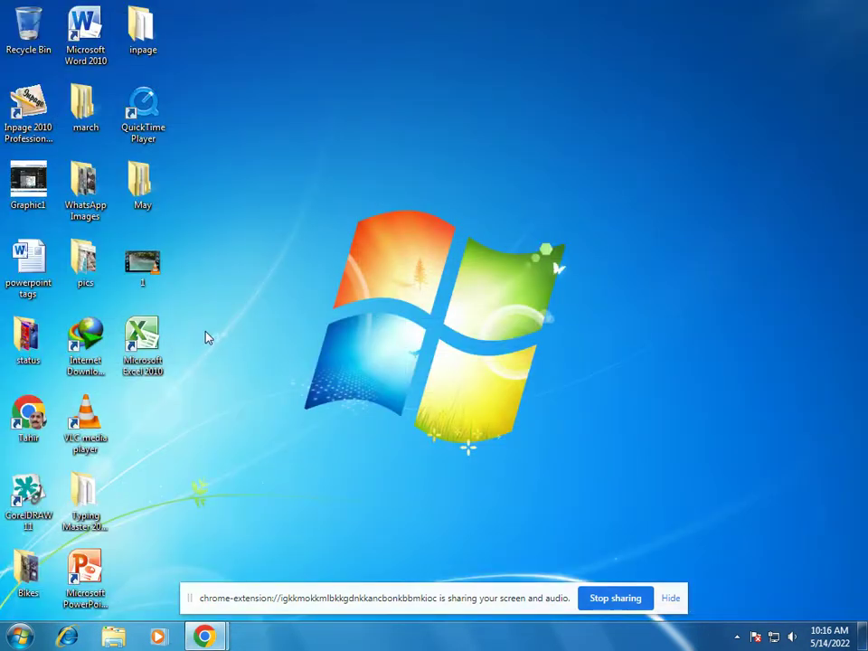
- Launch Microsoft Excel 2010 and dismiss the Office activation wizard
{"action": "double_click", "coordinate": [142, 340]}
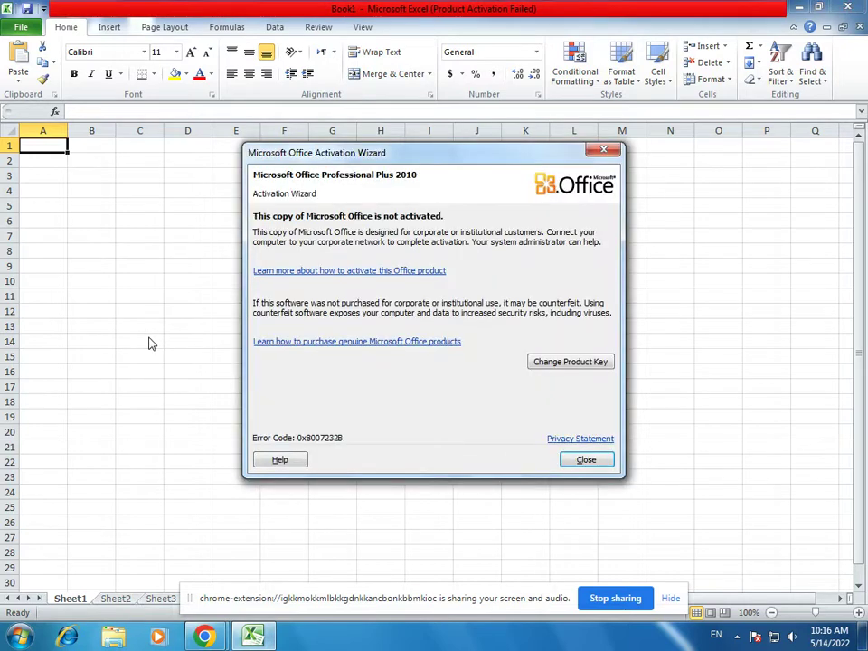
{"action": "left_click", "coordinate": [603, 464]}
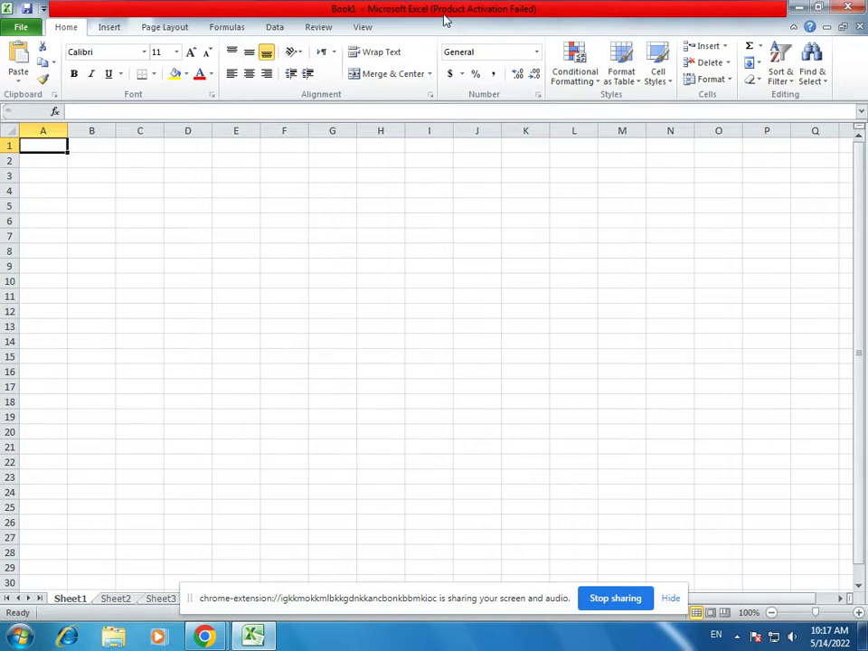
- Restore the Excel window down and maximize it again, and minimize it and bring it back on screen
{"action": "left_click", "coordinate": [820, 13]}
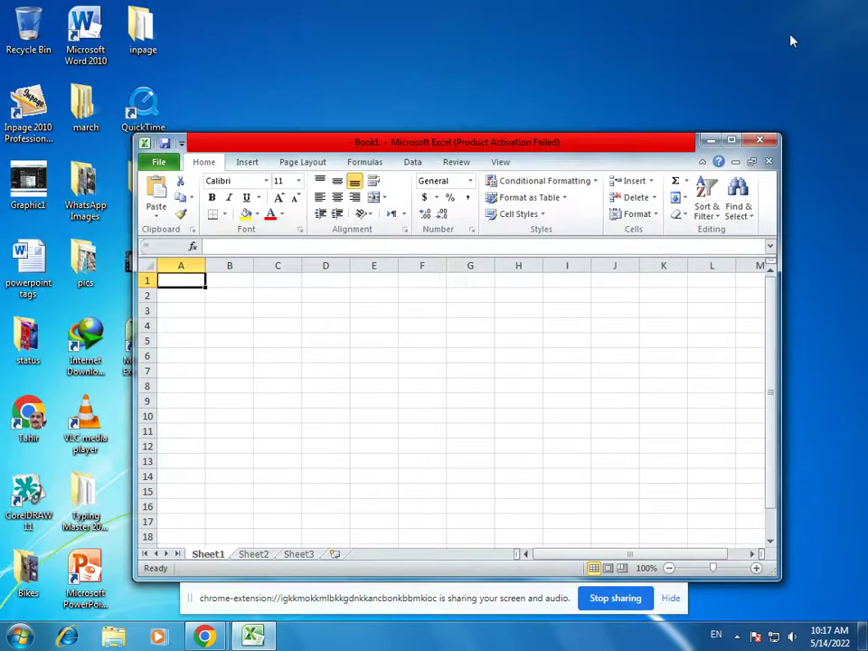
{"action": "left_click", "coordinate": [737, 139]}
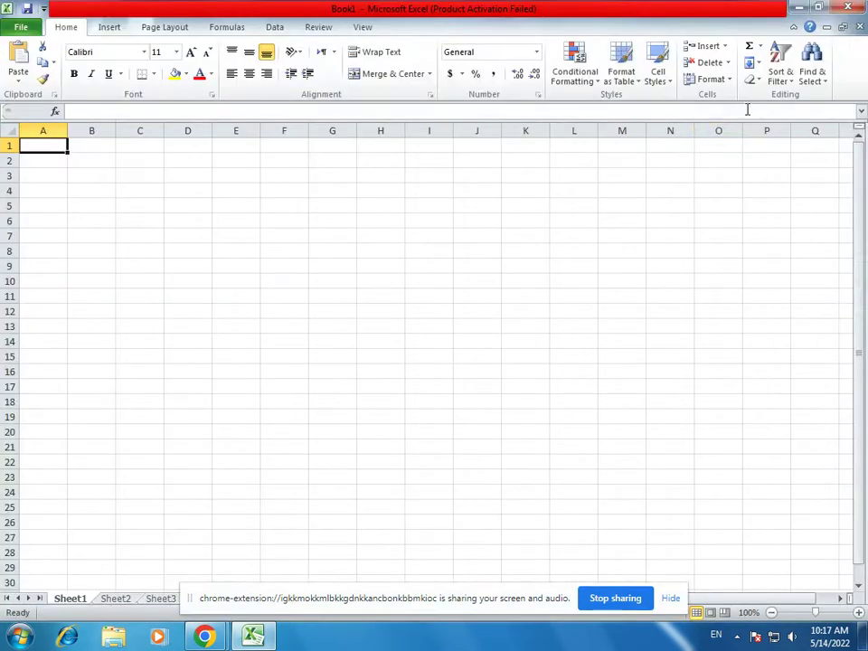
{"action": "left_click", "coordinate": [802, 9]}
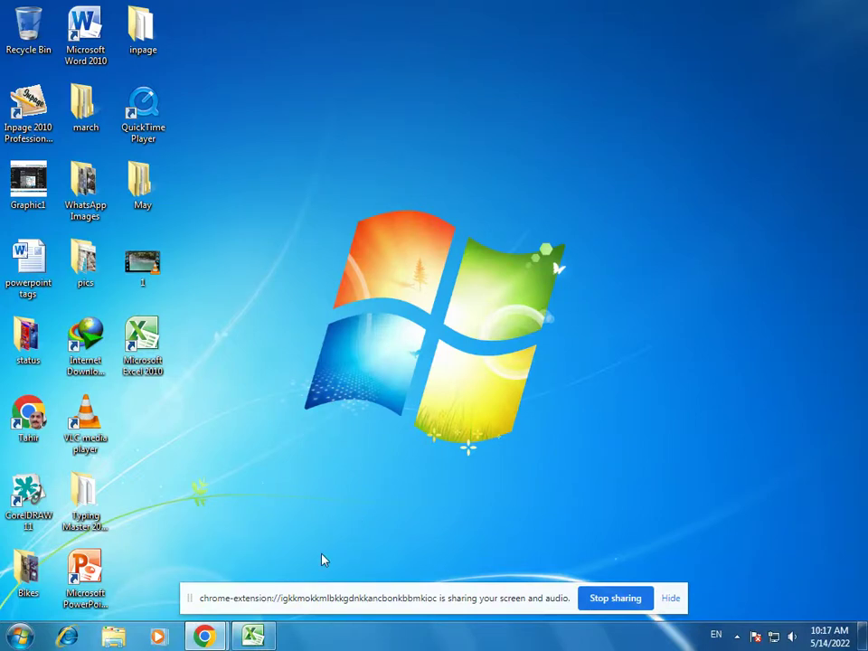
{"action": "mouse_move", "coordinate": [261, 639]}
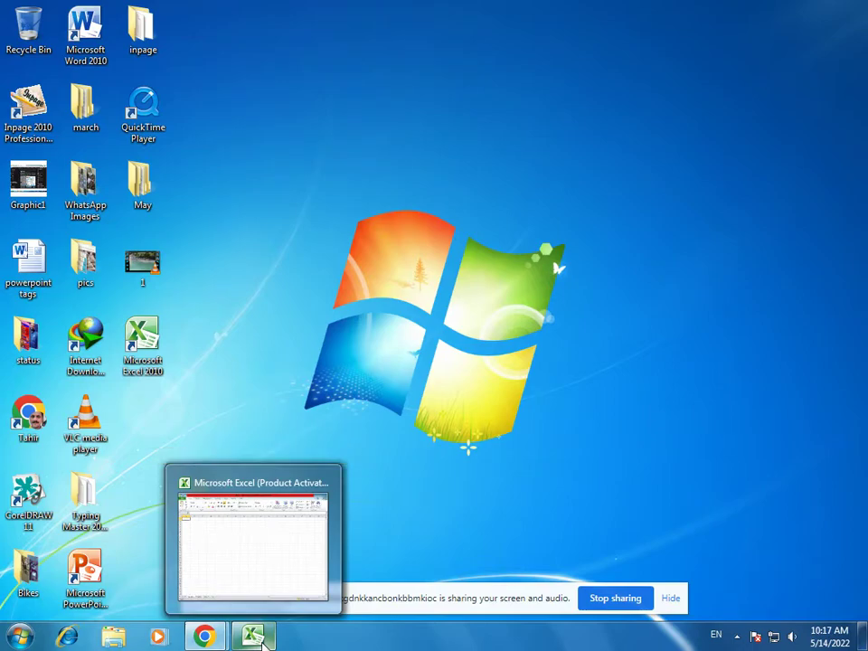
{"action": "left_click", "coordinate": [261, 639]}
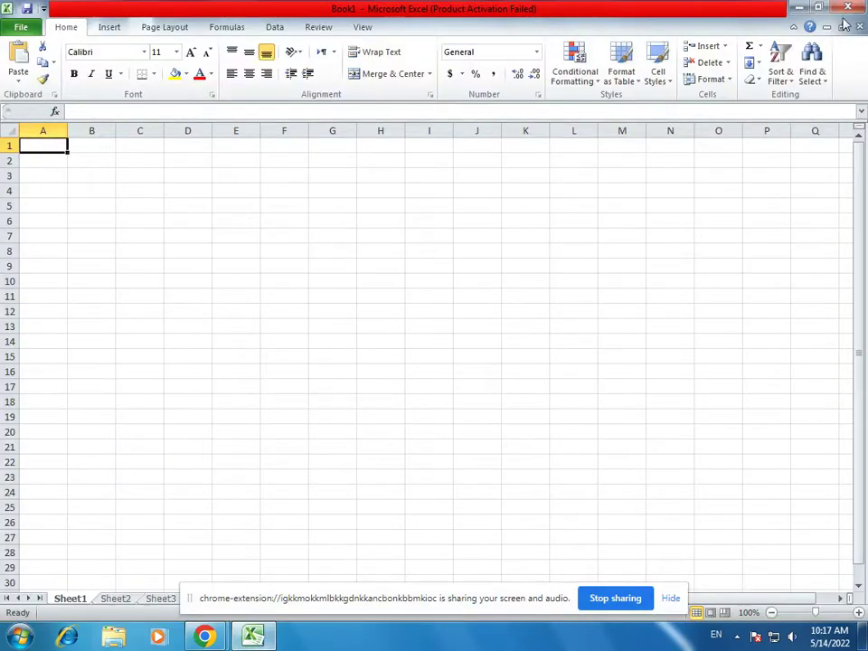
- Toggle the Excel window between restored and maximized size, and close it while it is restored down
{"action": "double_click", "coordinate": [633, 9]}
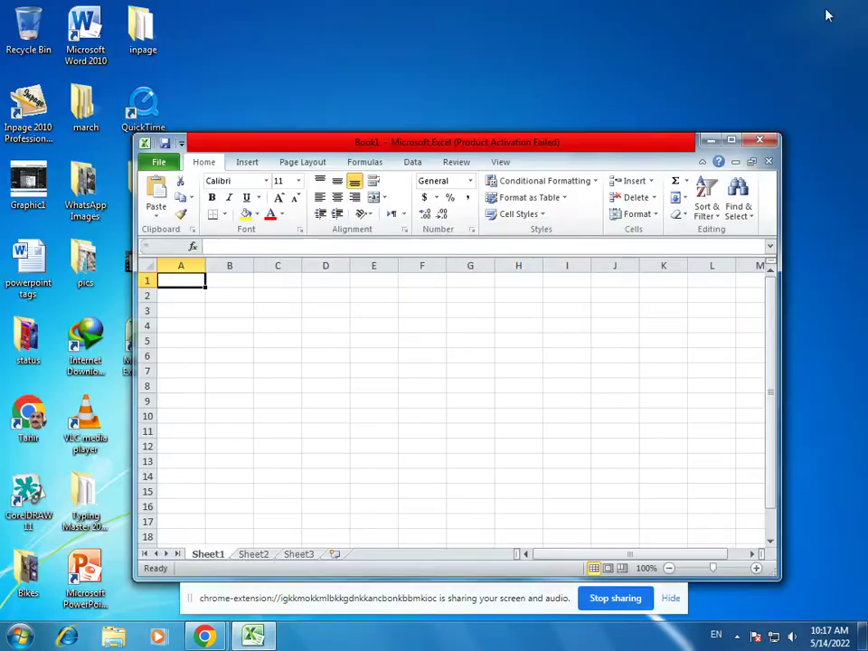
{"action": "left_click", "coordinate": [731, 141]}
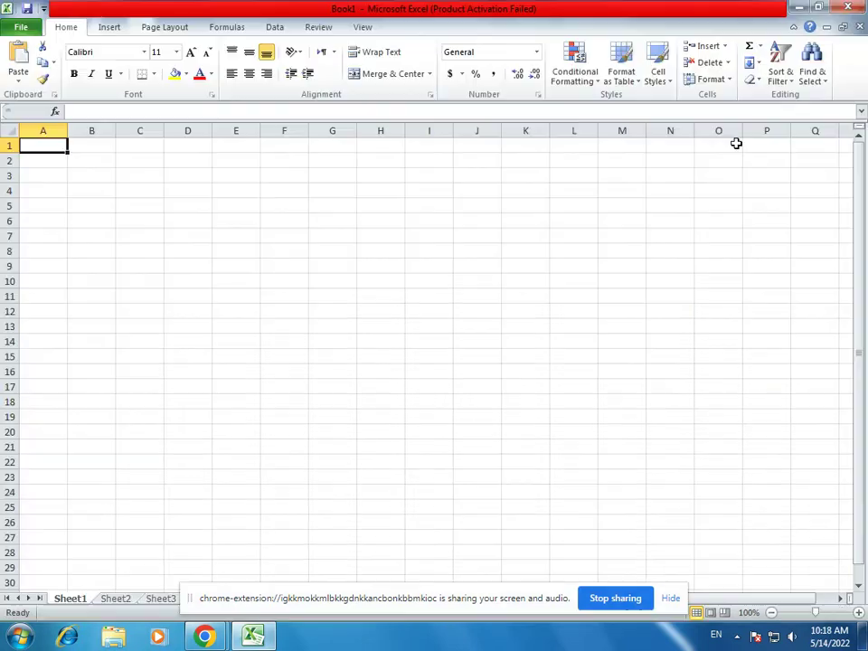
{"action": "left_click", "coordinate": [820, 11]}
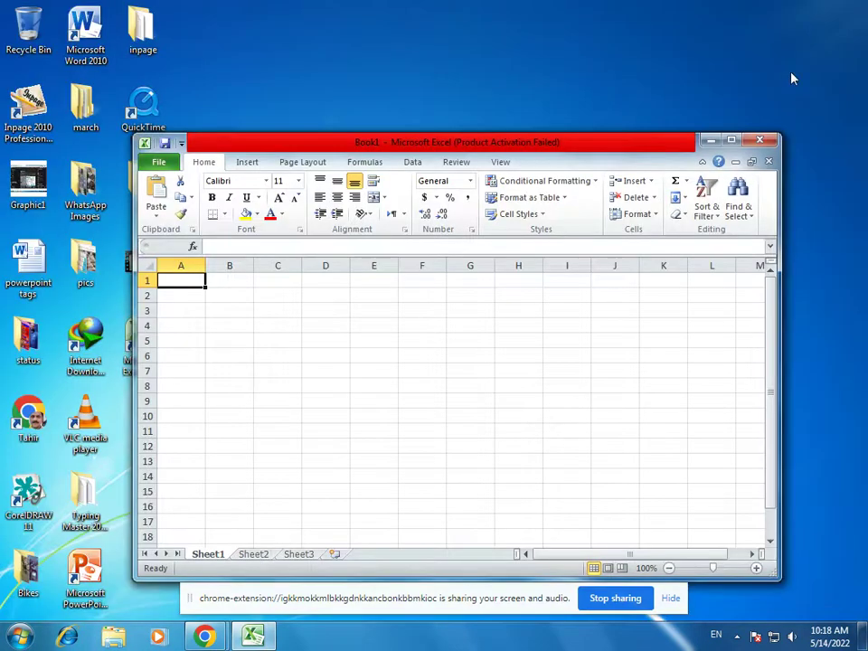
{"action": "left_click", "coordinate": [768, 141]}
- Launch Excel 2010 again, dismiss the activation wizard and maximize the workbook window
{"action": "double_click", "coordinate": [142, 336]}
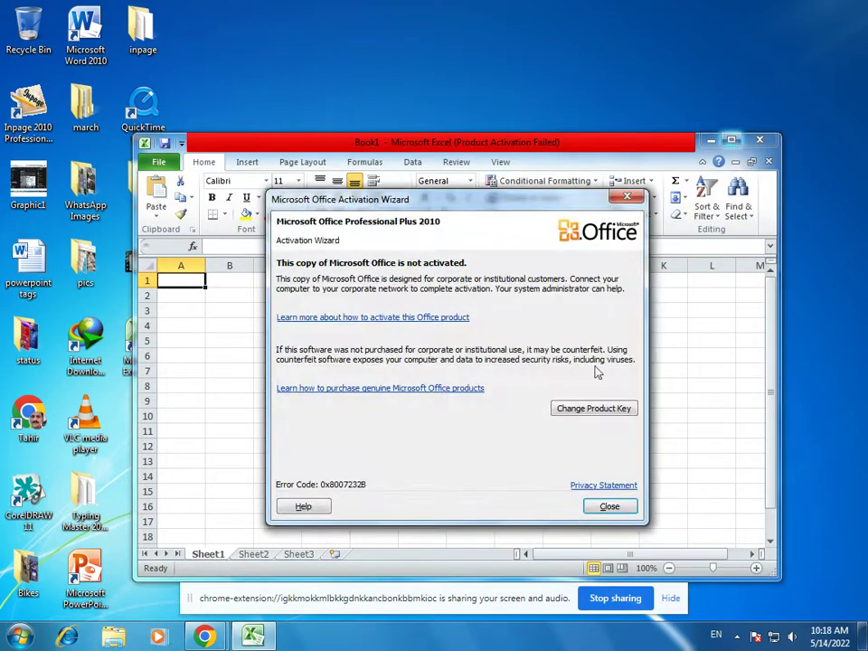
{"action": "left_click", "coordinate": [608, 503]}
{"action": "left_click", "coordinate": [730, 140]}
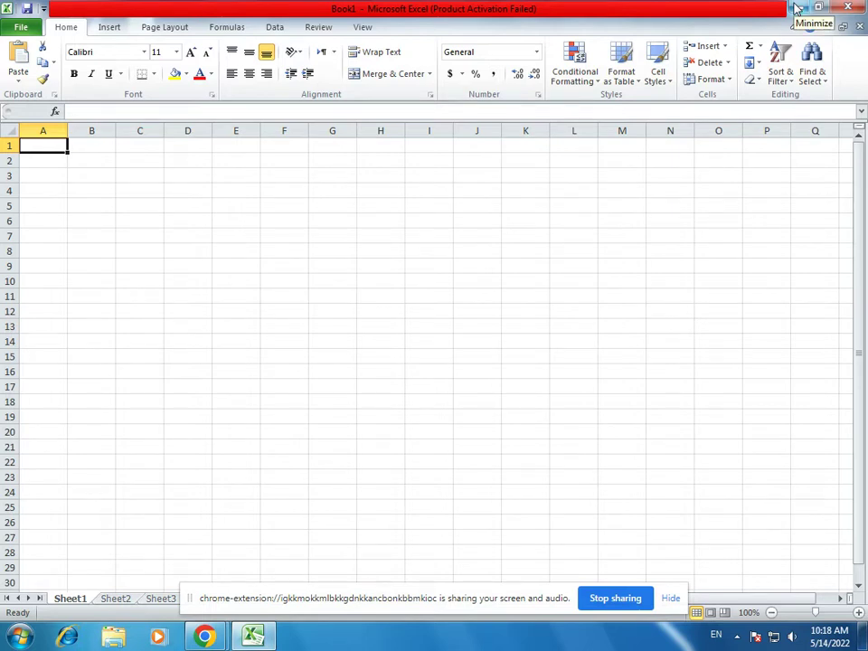
- Minimize the Excel window and bring it back on screen
{"action": "left_click", "coordinate": [796, 7]}
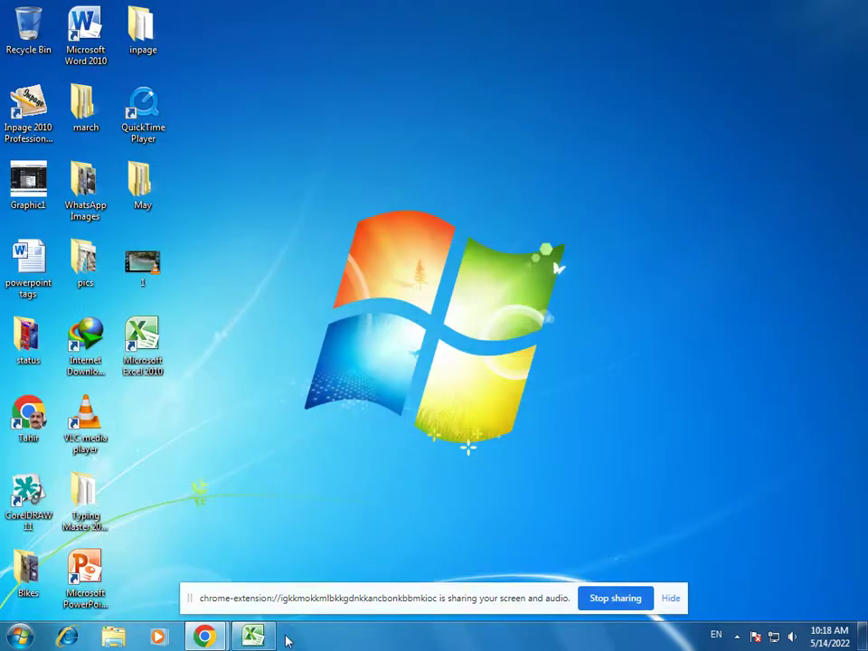
{"action": "left_click", "coordinate": [253, 636]}
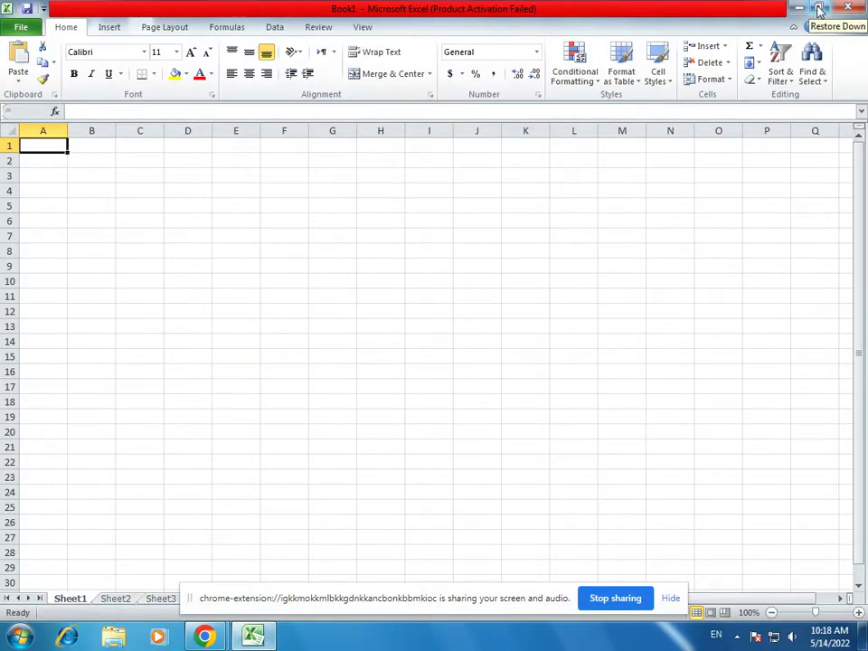
- Restore the Book1 window down and move it around the desktop to the upper-right area, uncovering the desktop icons
{"action": "left_click", "coordinate": [818, 9]}
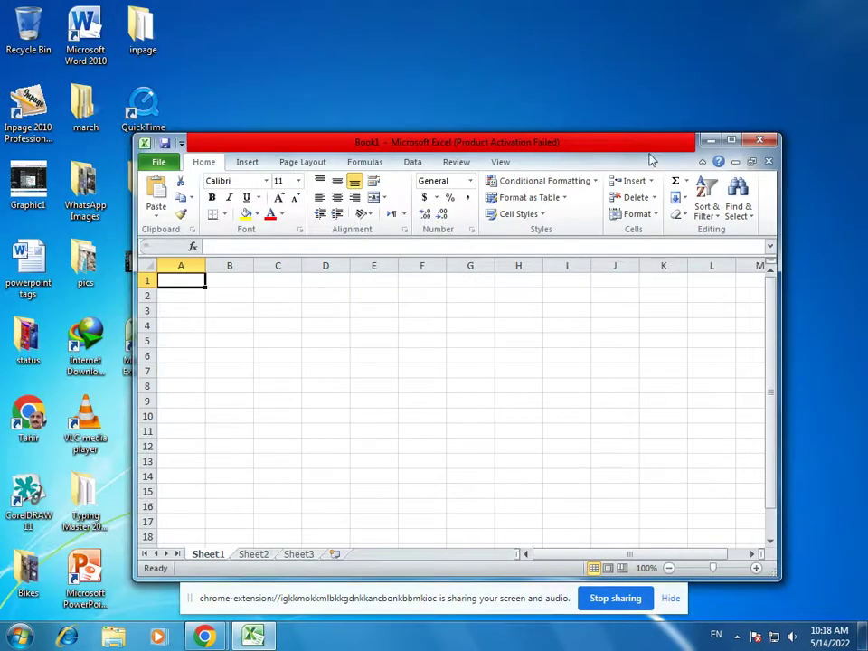
{"action": "left_click_drag", "start_coordinate": [633, 149], "coordinate": [797, 109]}
{"action": "left_click_drag", "start_coordinate": [666, 107], "coordinate": [292, 108]}
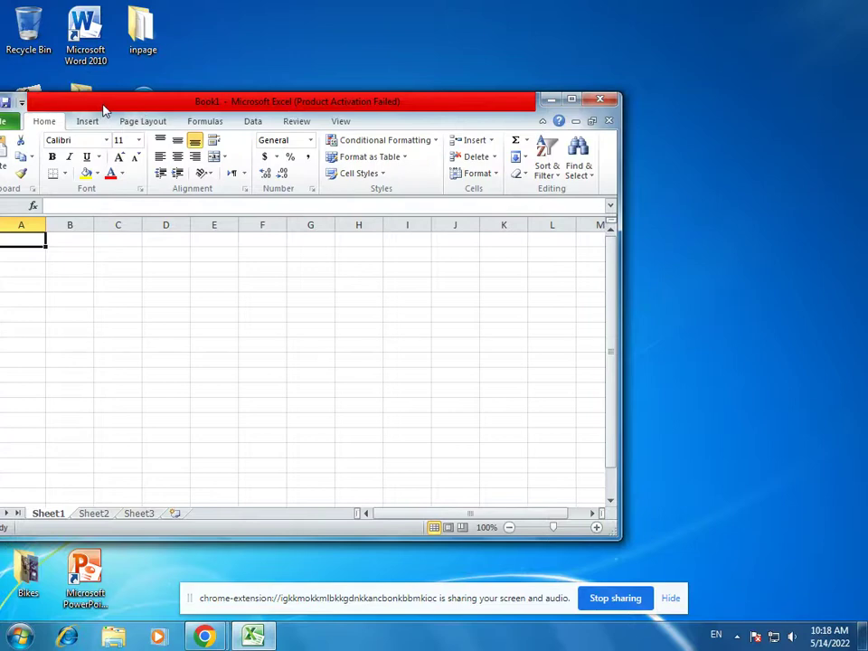
{"action": "left_click_drag", "start_coordinate": [104, 108], "coordinate": [497, 6]}
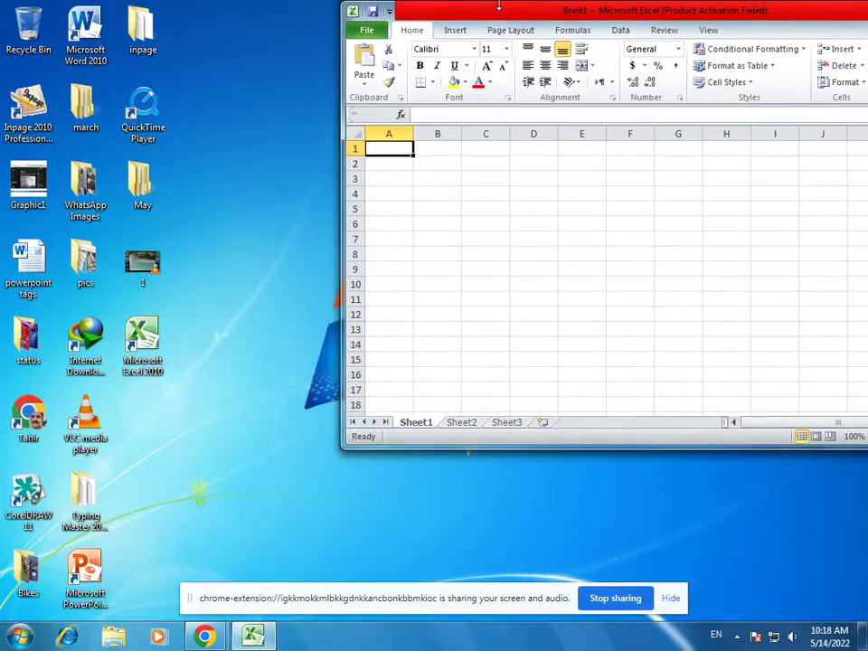
- Open a second Excel window, dismiss its activation wizard and move it to the upper-left area of the desktop
{"action": "double_click", "coordinate": [138, 344]}
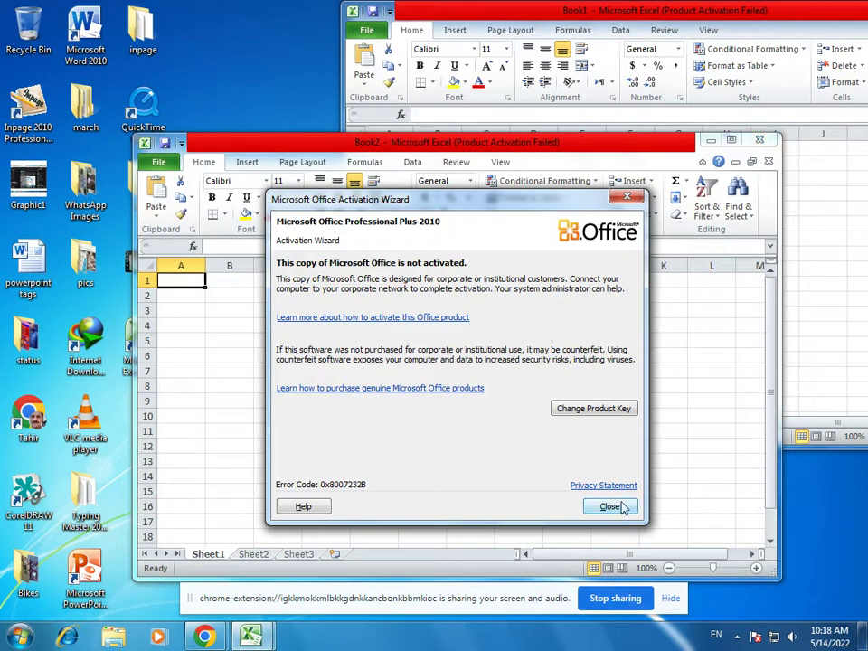
{"action": "left_click", "coordinate": [606, 504]}
{"action": "left_click_drag", "start_coordinate": [620, 141], "coordinate": [432, 48]}
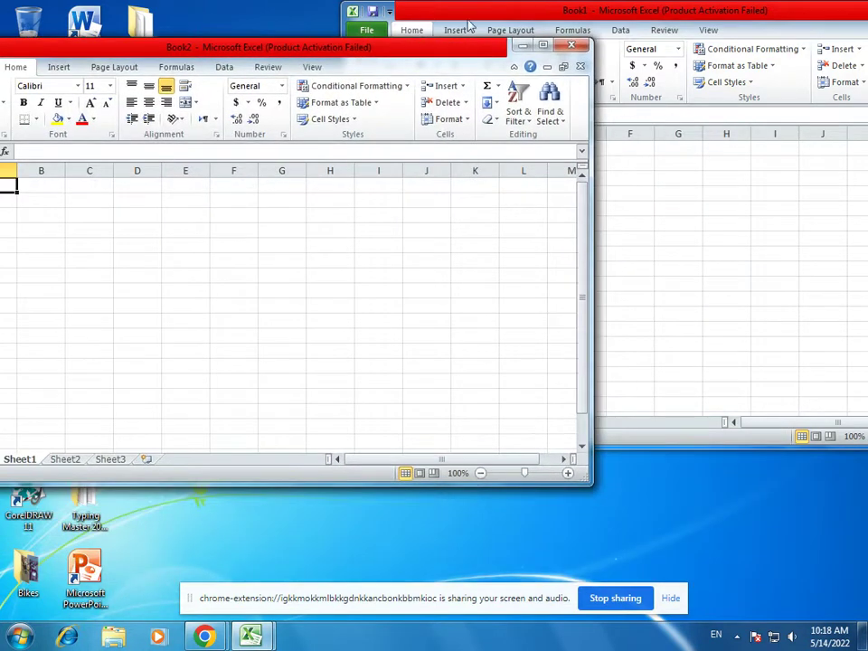
- Toggle the Book2 window between maximized and restored size several times, ending restored down
{"action": "left_click", "coordinate": [542, 44]}
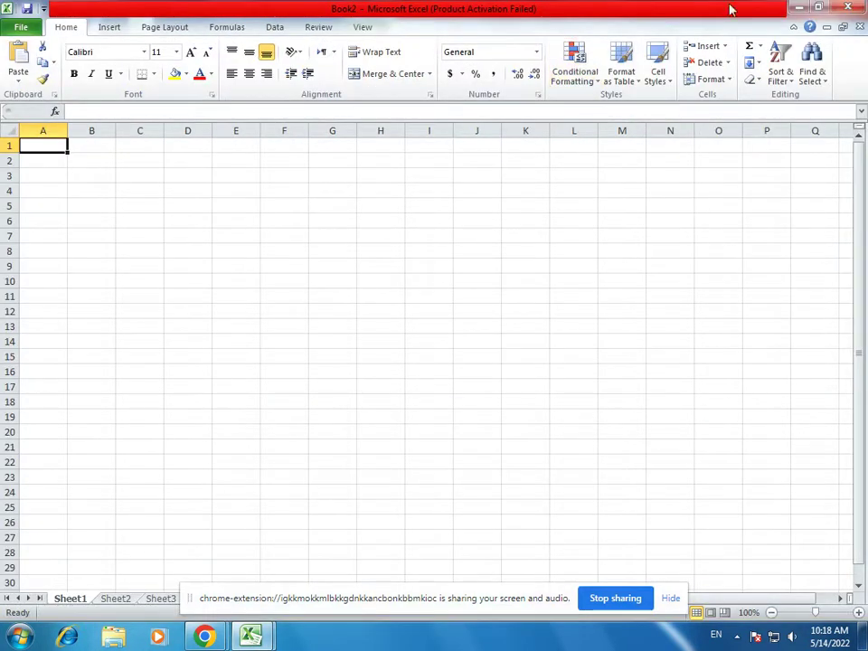
{"action": "left_click", "coordinate": [830, 8]}
{"action": "left_click", "coordinate": [776, 15]}
{"action": "left_click", "coordinate": [248, 46]}
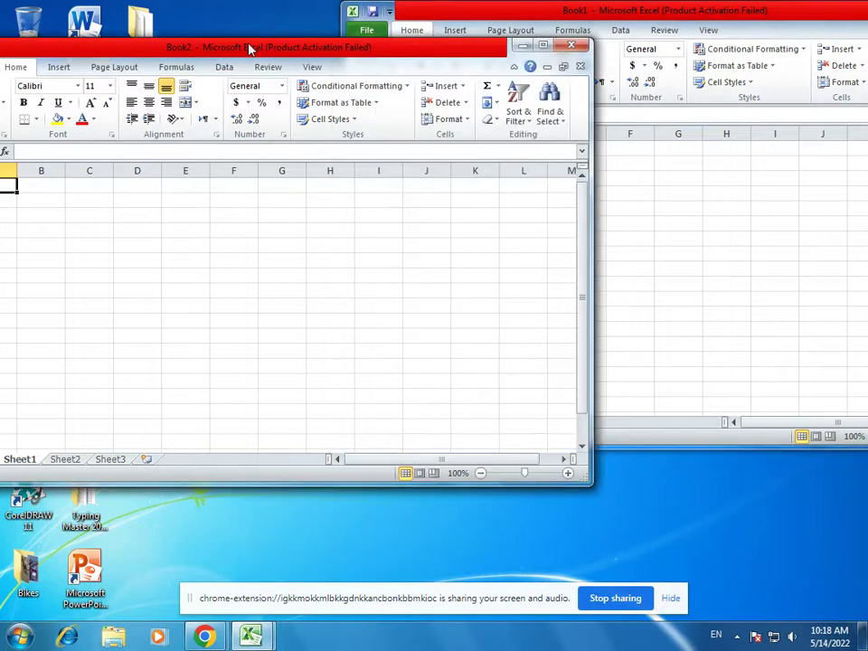
{"action": "left_click", "coordinate": [544, 44]}
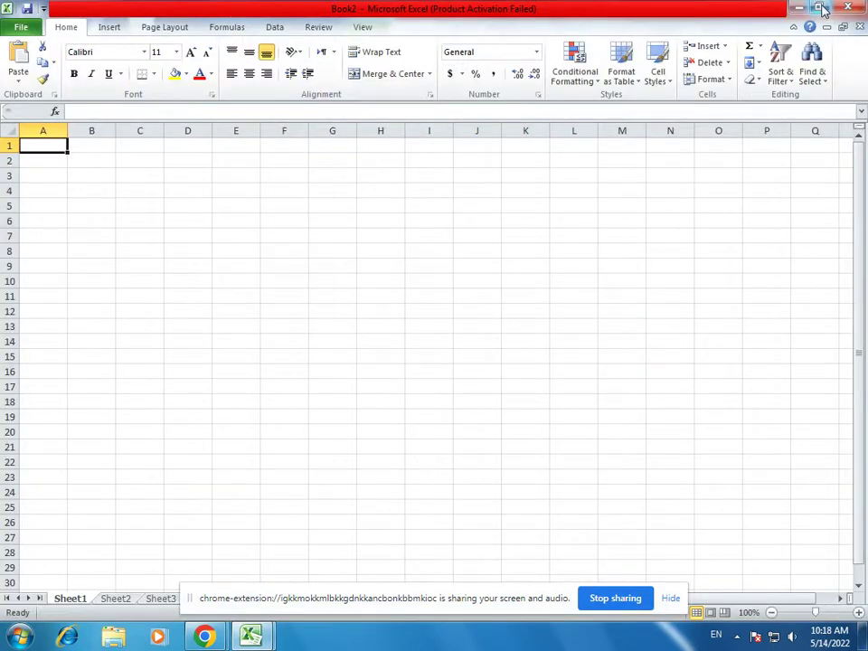
{"action": "left_click", "coordinate": [823, 12]}
- Move the Book1 window to the middle of the desktop and close both Excel windows, maximizing Book2 before closing it
{"action": "left_click_drag", "start_coordinate": [822, 12], "coordinate": [482, 135]}
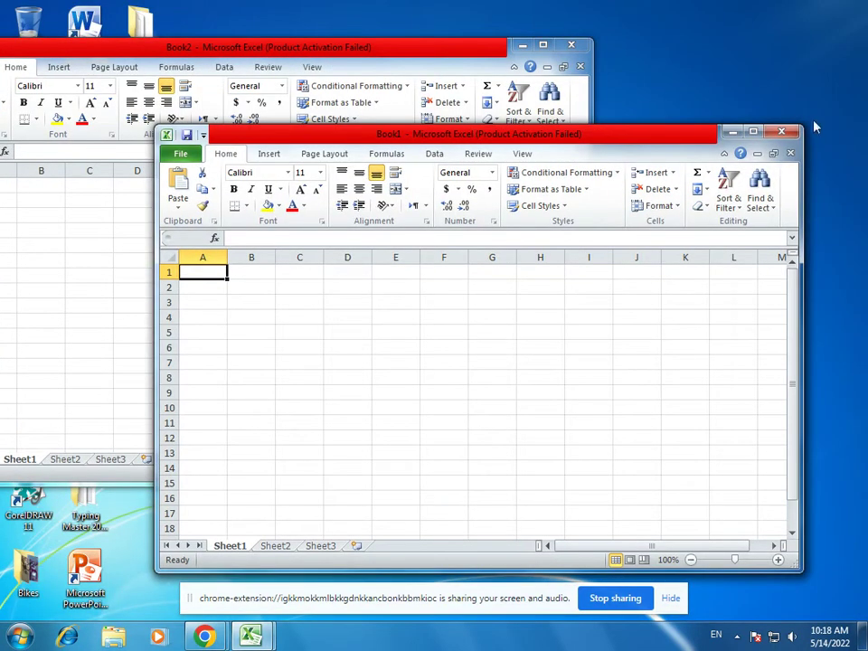
{"action": "left_click", "coordinate": [783, 132]}
{"action": "left_click", "coordinate": [544, 44]}
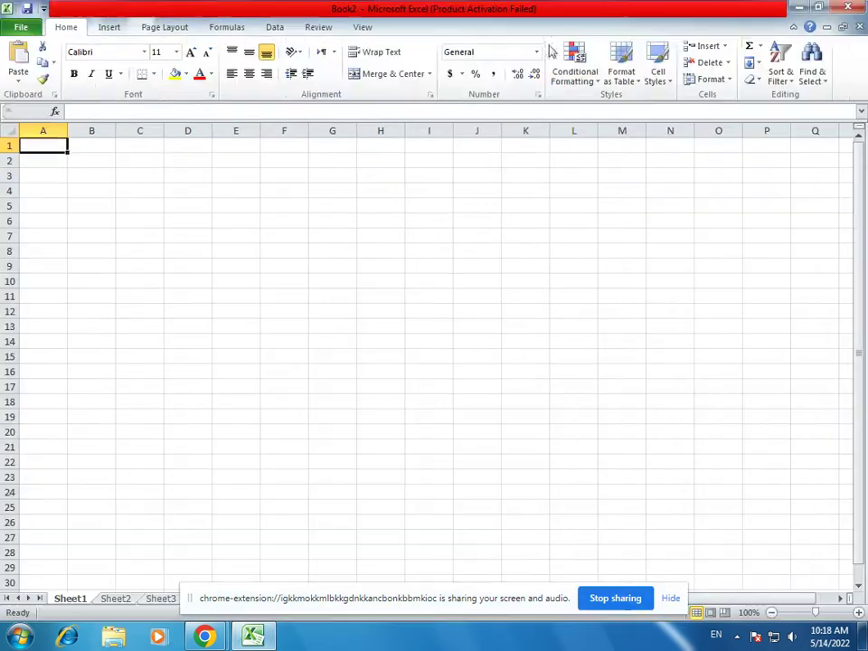
{"action": "left_click", "coordinate": [846, 11]}
- Start Excel 2010 with a new blank workbook and dismiss the activation wizard
{"action": "double_click", "coordinate": [141, 343]}
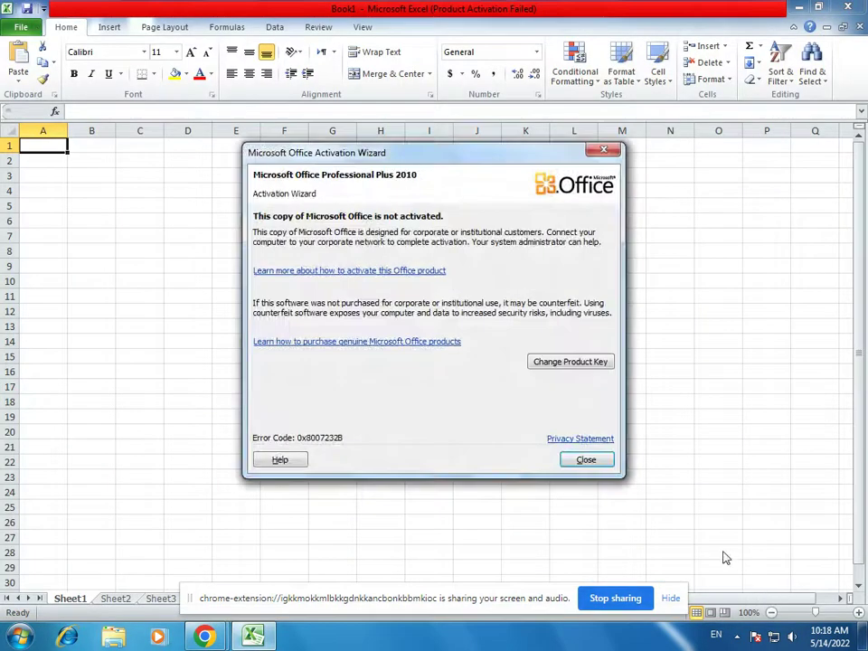
{"action": "left_click", "coordinate": [585, 460]}
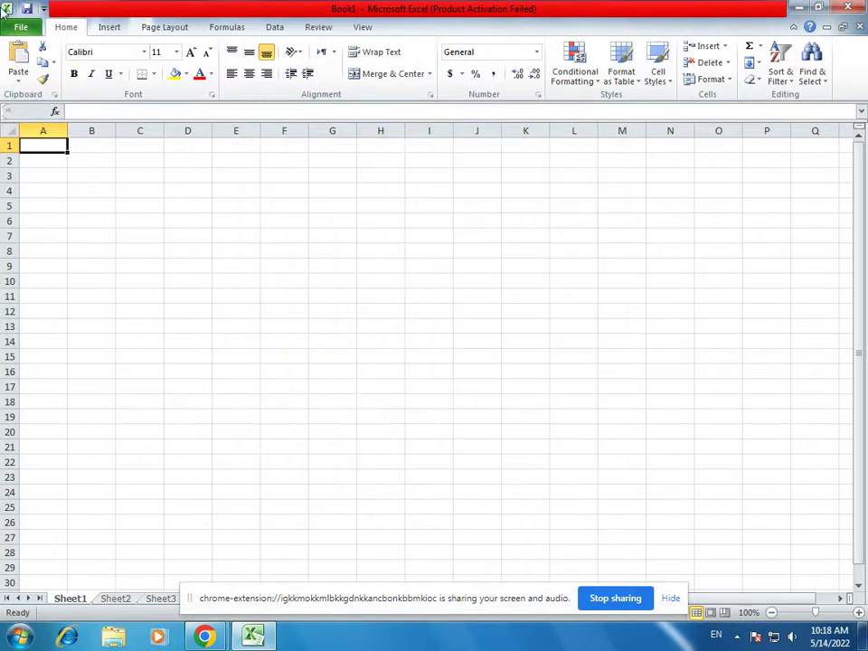
- Restore the Book1 window down using the window control commands and maximize it again
{"action": "left_click", "coordinate": [7, 11]}
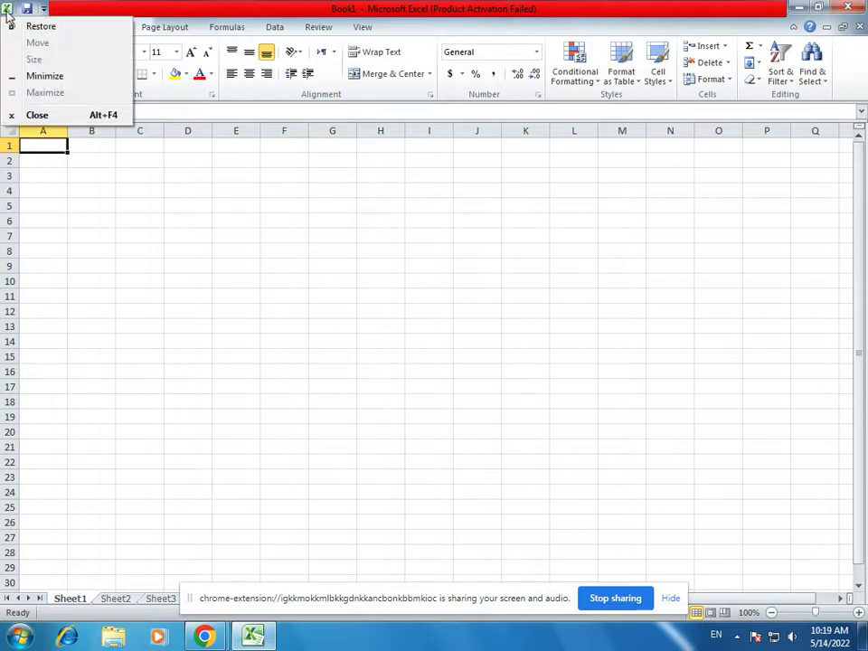
{"action": "left_click", "coordinate": [11, 25]}
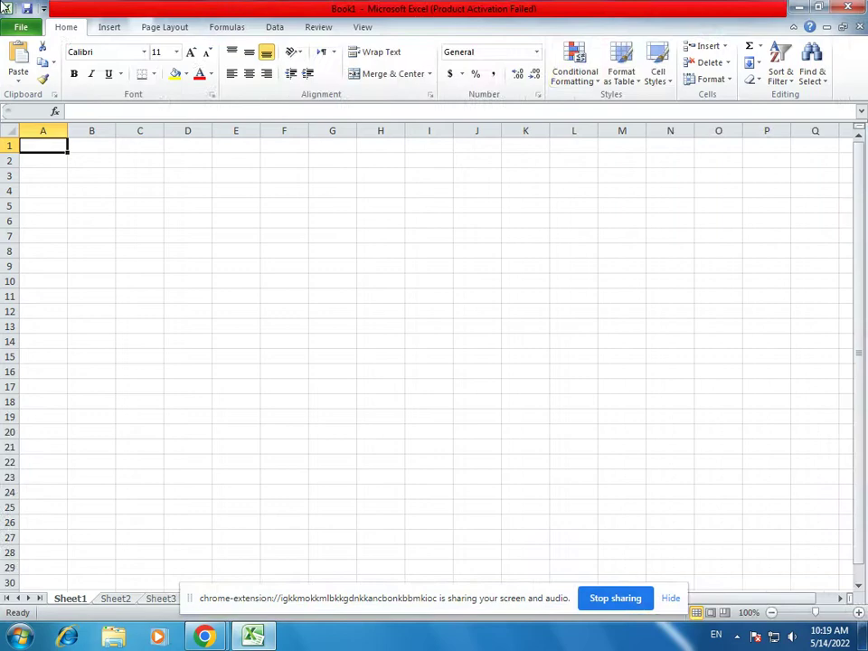
{"action": "double_click", "coordinate": [452, 45]}
- Minimize the Book1 window using the window control commands and switch back to it
{"action": "left_click", "coordinate": [14, 11]}
{"action": "left_click", "coordinate": [29, 77]}
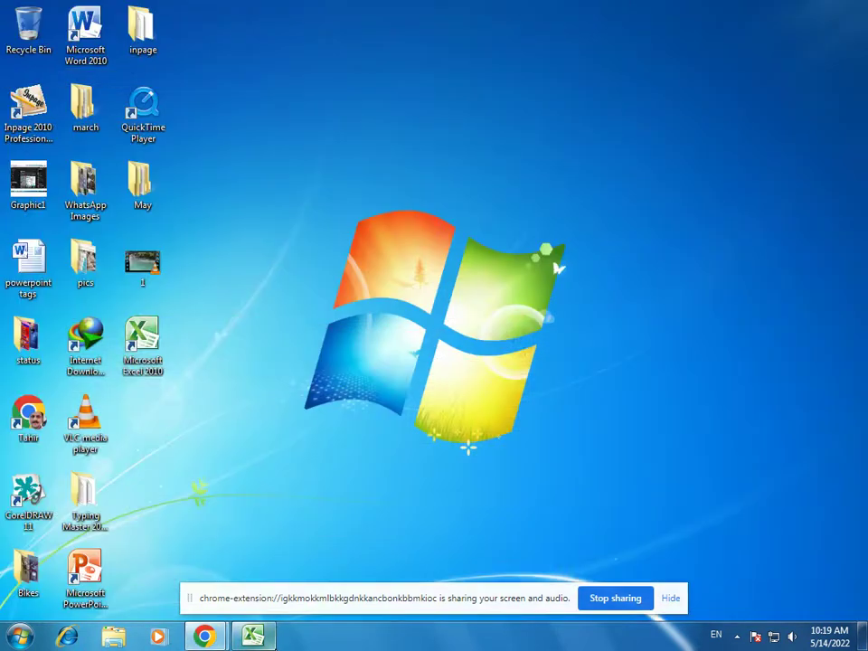
{"action": "key", "text": "alt+Tab"}
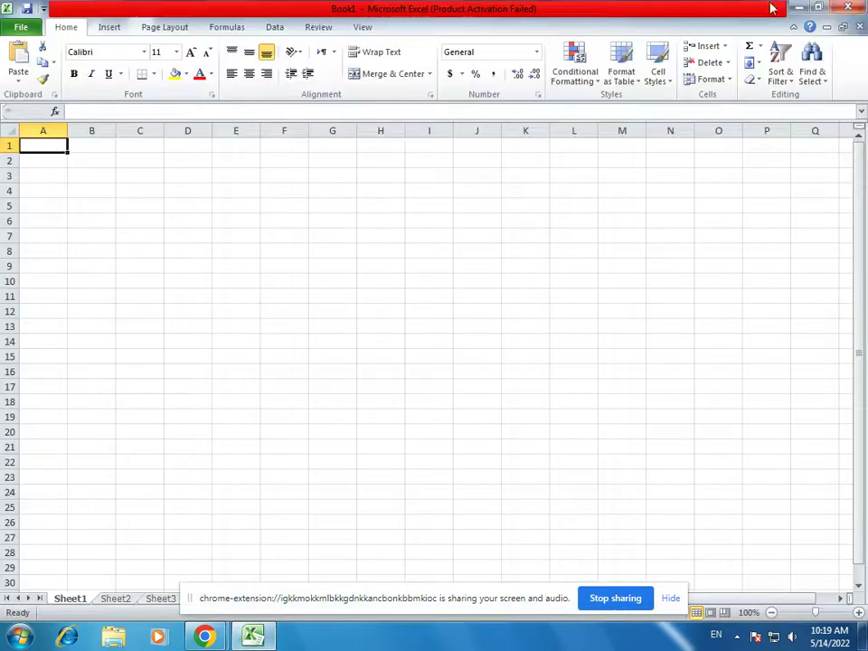
- Close Excel using the window control commands and launch Excel 2010 once more
{"action": "left_click", "coordinate": [13, 11]}
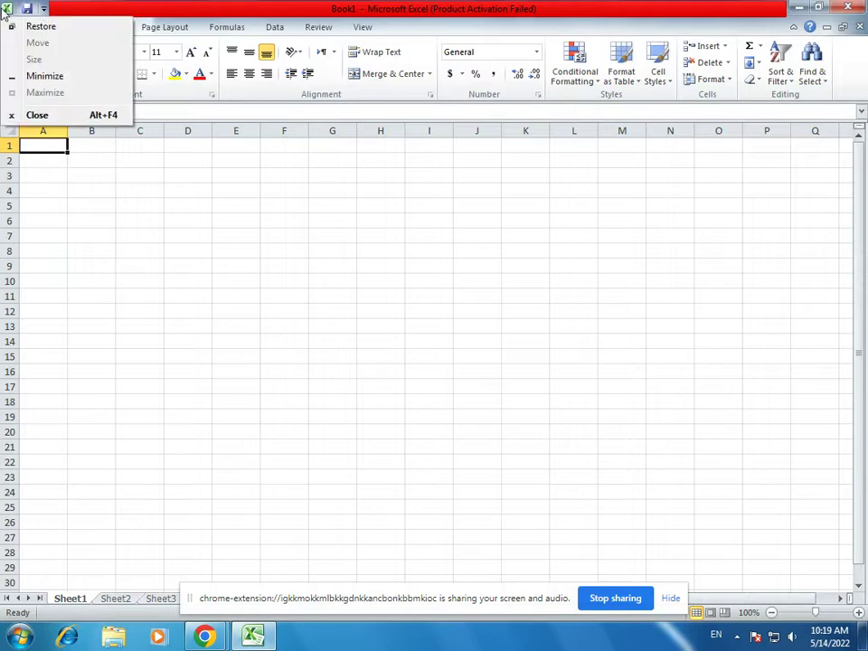
{"action": "left_click", "coordinate": [65, 121]}
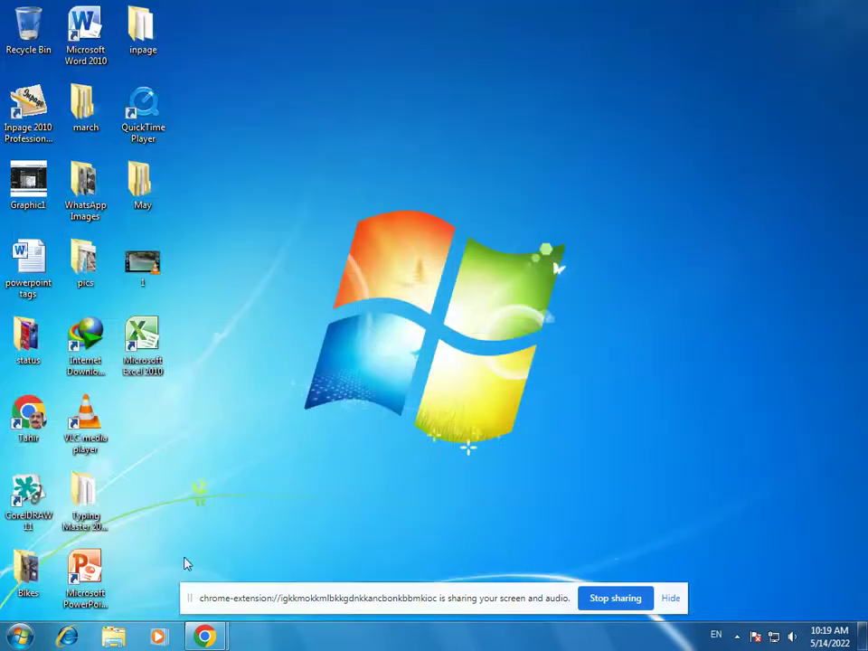
{"action": "double_click", "coordinate": [145, 341]}
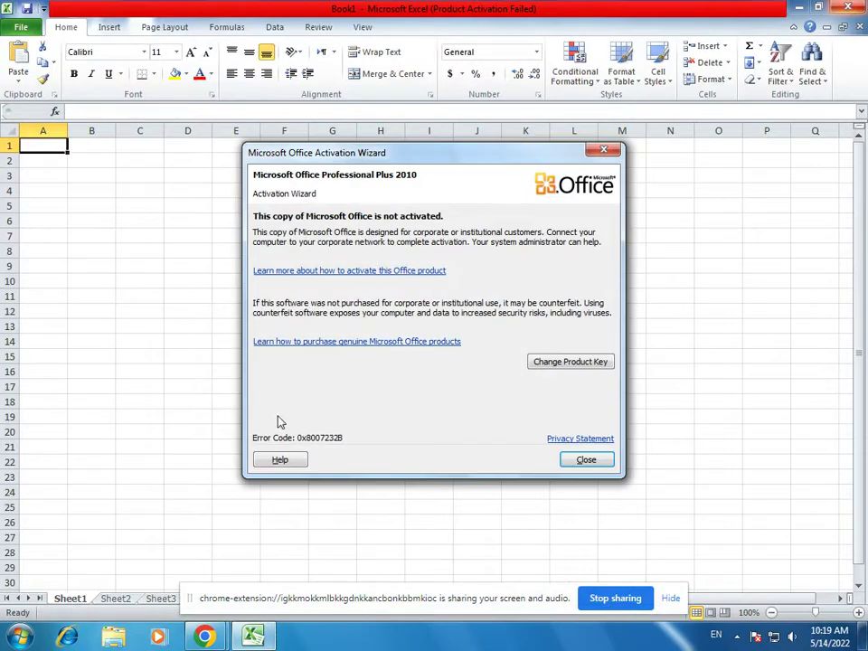
- Dismiss the activation wizard and view the customization options of the Quick Access Toolbar without changing them
{"action": "left_click", "coordinate": [585, 460]}
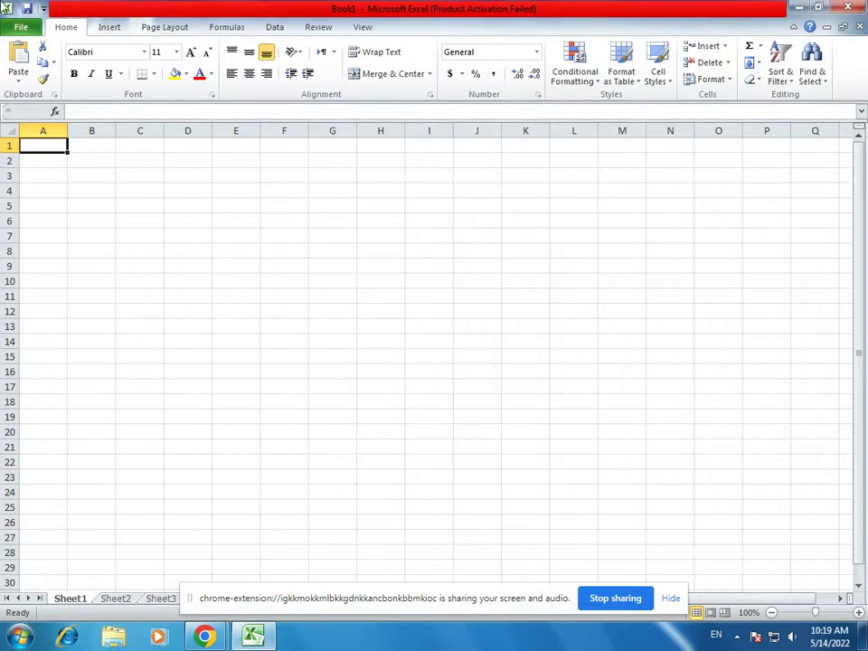
{"action": "left_click", "coordinate": [43, 9]}
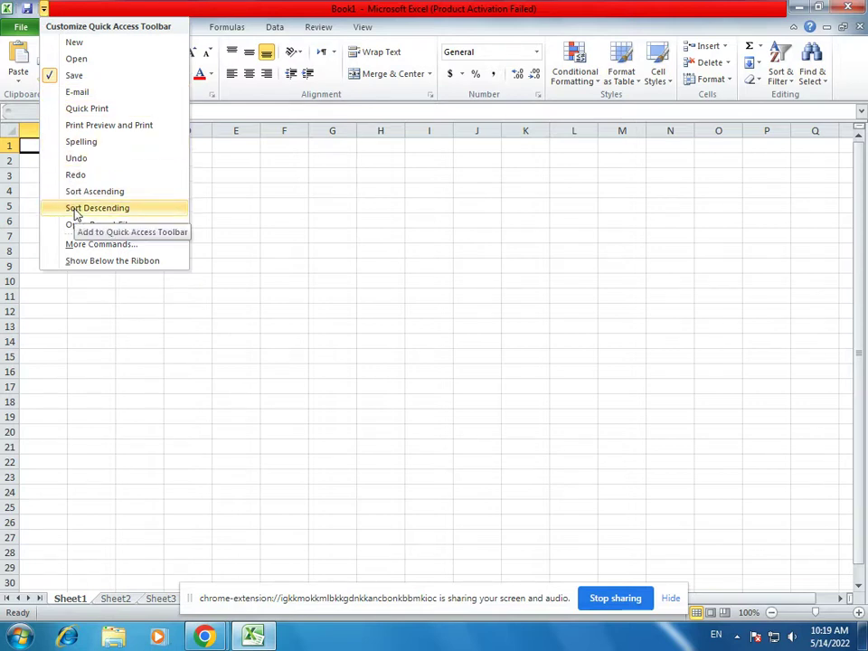
{"action": "left_click", "coordinate": [143, 6]}
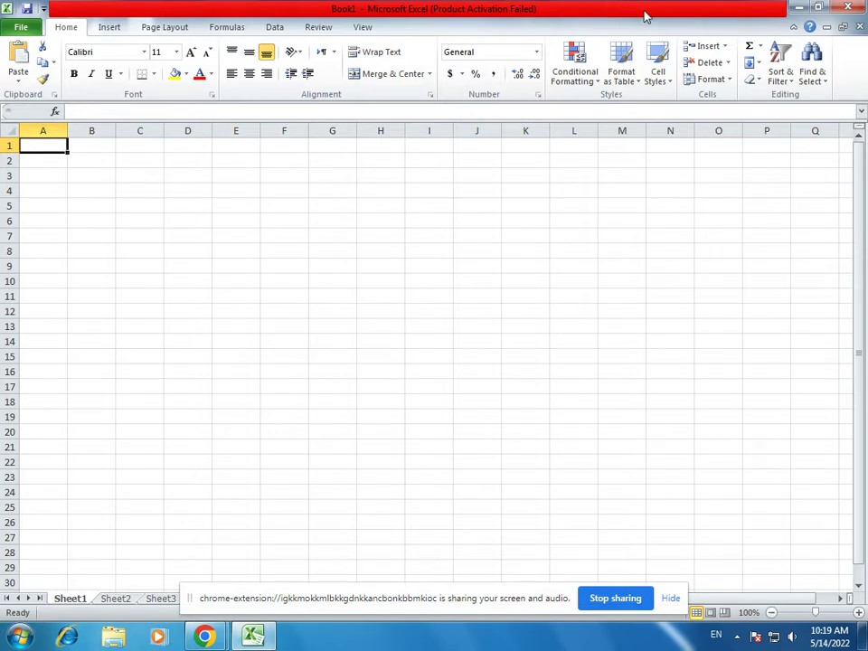
- Look through the ribbon's command sets in order, from File and Home to Review and View
{"action": "left_click", "coordinate": [20, 26]}
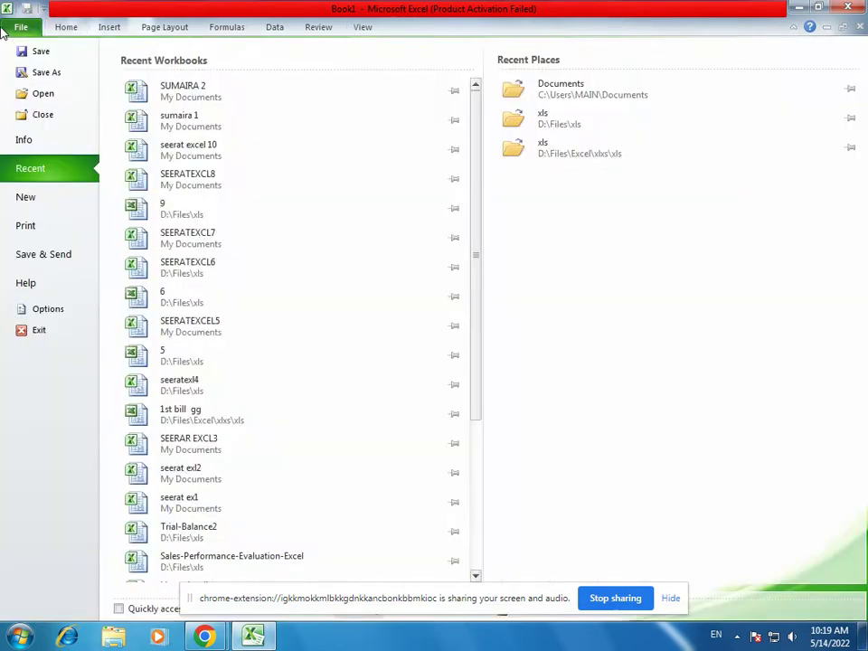
{"action": "left_click", "coordinate": [57, 32]}
{"action": "left_click", "coordinate": [109, 30]}
{"action": "left_click", "coordinate": [164, 30]}
{"action": "left_click", "coordinate": [230, 29]}
{"action": "left_click", "coordinate": [275, 30]}
{"action": "left_click", "coordinate": [320, 29]}
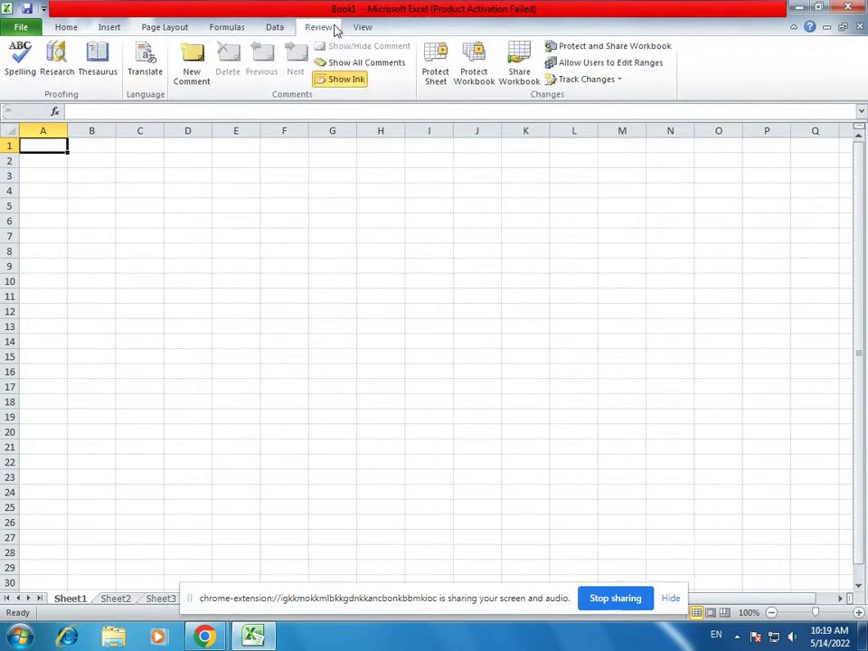
{"action": "left_click", "coordinate": [356, 29]}
- Compare the File view with the Home and Insert command sets, ending on Home
{"action": "left_click", "coordinate": [66, 28]}
{"action": "left_click", "coordinate": [20, 27]}
{"action": "left_click", "coordinate": [73, 28]}
{"action": "left_click", "coordinate": [112, 27]}
{"action": "left_click", "coordinate": [21, 27]}
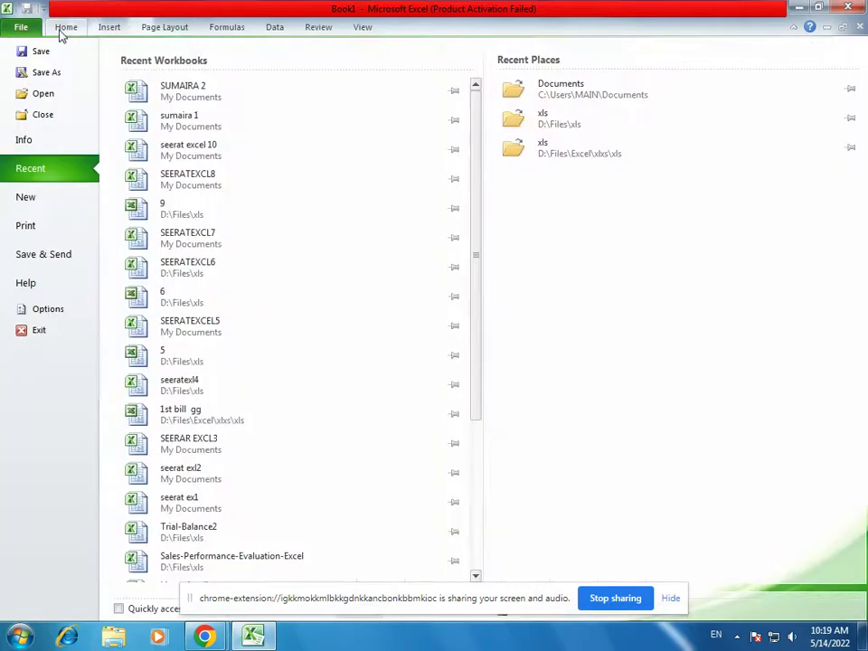
{"action": "left_click", "coordinate": [62, 30]}
{"action": "left_click", "coordinate": [18, 25]}
{"action": "left_click", "coordinate": [76, 31]}
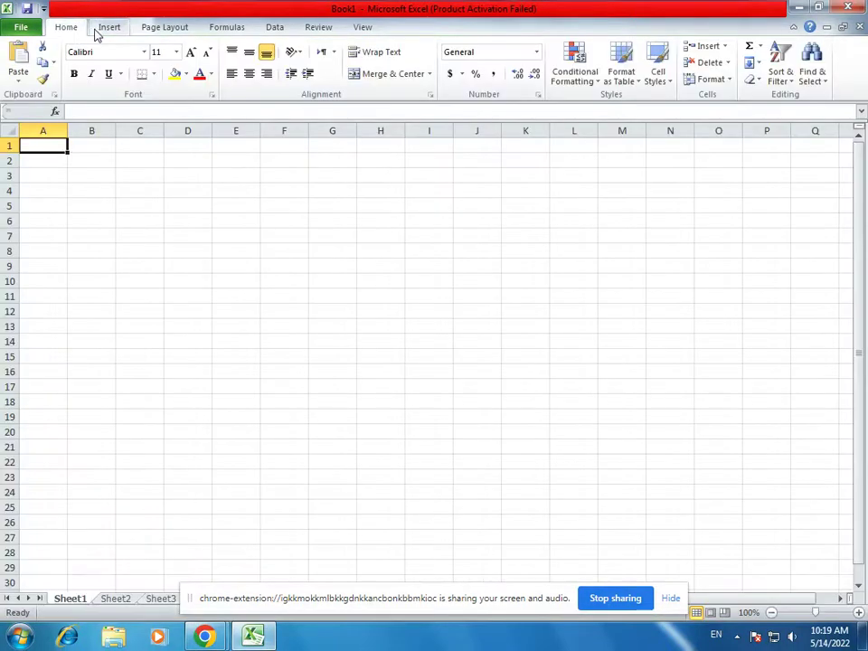
- Review the Insert, Page Layout, Formulas, Data, Review and View command sets, and return to Home by way of File
{"action": "left_click", "coordinate": [110, 29]}
{"action": "left_click", "coordinate": [150, 28]}
{"action": "left_click", "coordinate": [228, 27]}
{"action": "left_click", "coordinate": [274, 27]}
{"action": "left_click", "coordinate": [318, 27]}
{"action": "left_click", "coordinate": [362, 28]}
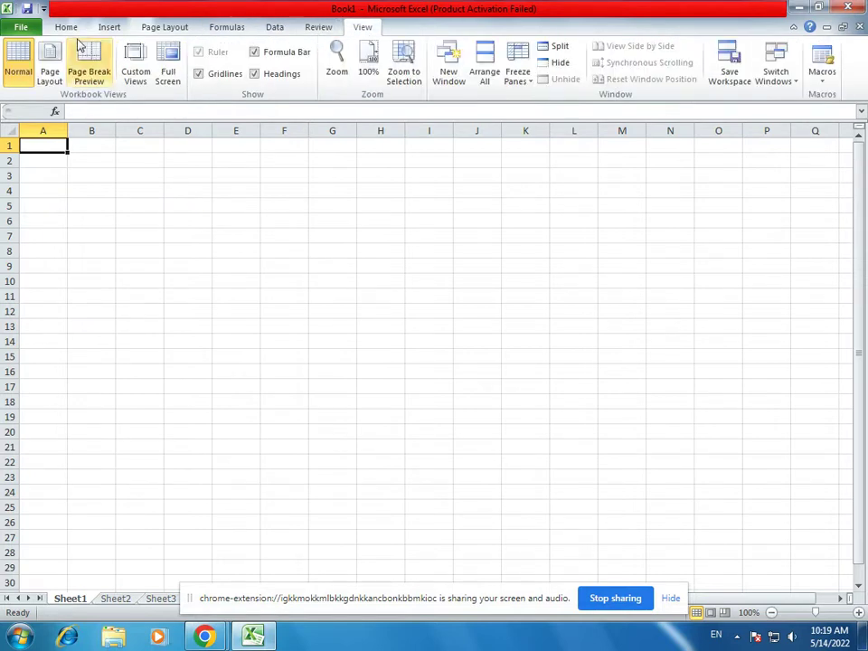
{"action": "left_click", "coordinate": [22, 27]}
{"action": "left_click", "coordinate": [69, 27]}
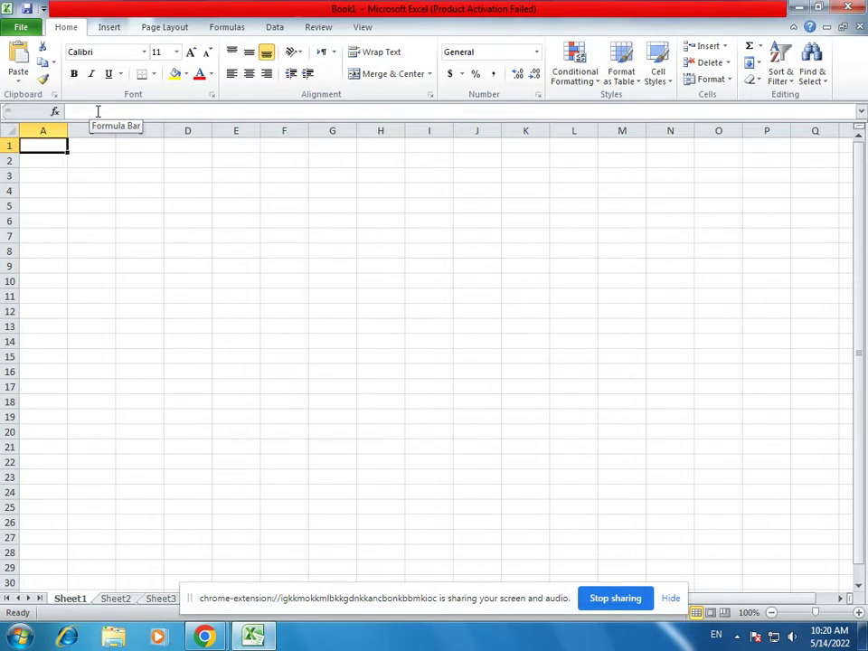
- Enter 121125451 in cell A1 to demonstrate the formula bar, and erase it again
{"action": "type", "text": "121125451"}
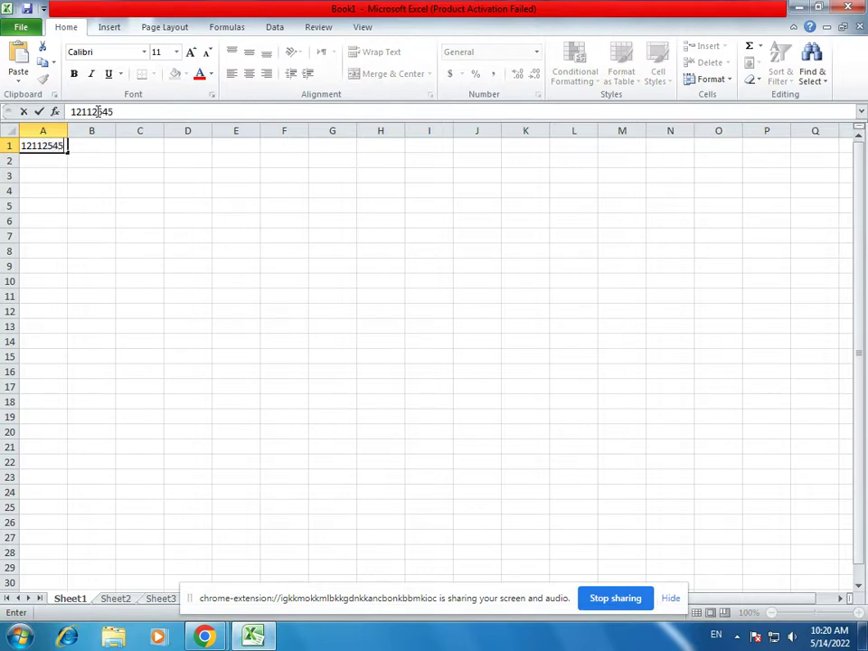
{"action": "key", "text": "BackSpace"}
{"action": "key", "text": "BackSpace"}
{"action": "key", "text": "BackSpace"}
{"action": "key", "text": "BackSpace"}
{"action": "key", "text": "BackSpace"}
{"action": "key", "text": "BackSpace"}
{"action": "key", "text": "BackSpace"}
{"action": "key", "text": "BackSpace"}
{"action": "key", "text": "BackSpace"}
{"action": "left_click", "coordinate": [36, 200]}
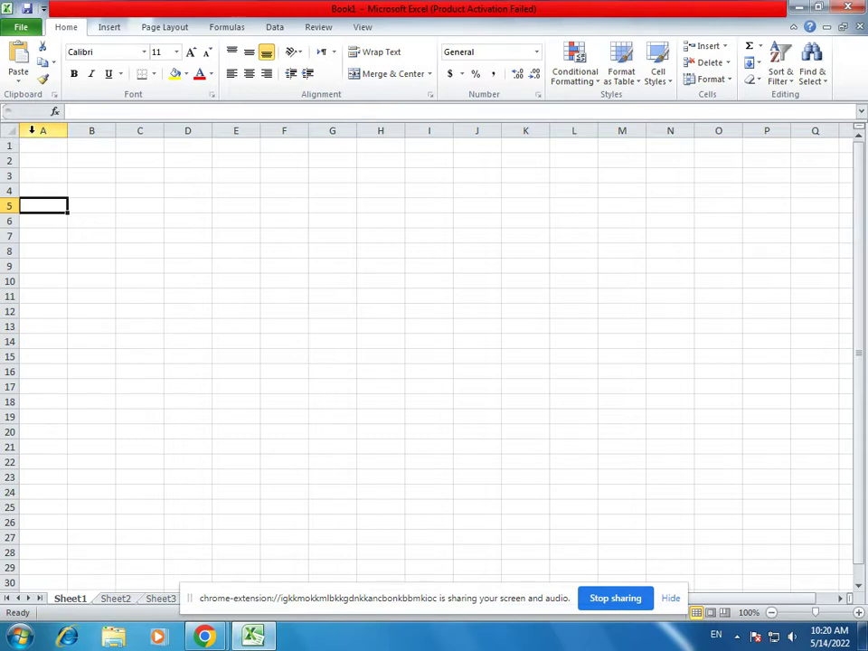
- Select cell K17, whole columns A through F one at a time, and columns A, B and C individually again
{"action": "left_click", "coordinate": [513, 385]}
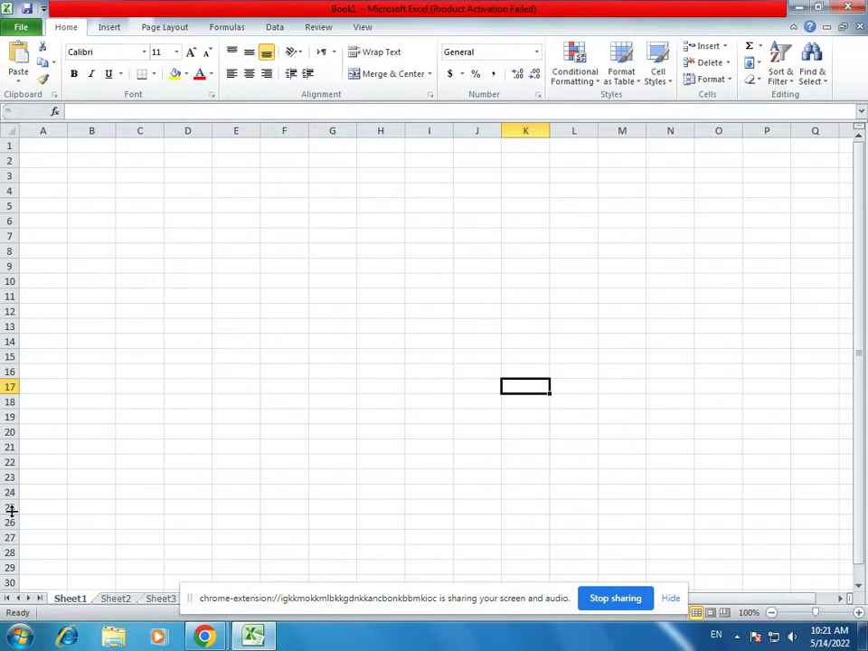
{"action": "left_click", "coordinate": [46, 130]}
{"action": "left_click", "coordinate": [105, 129]}
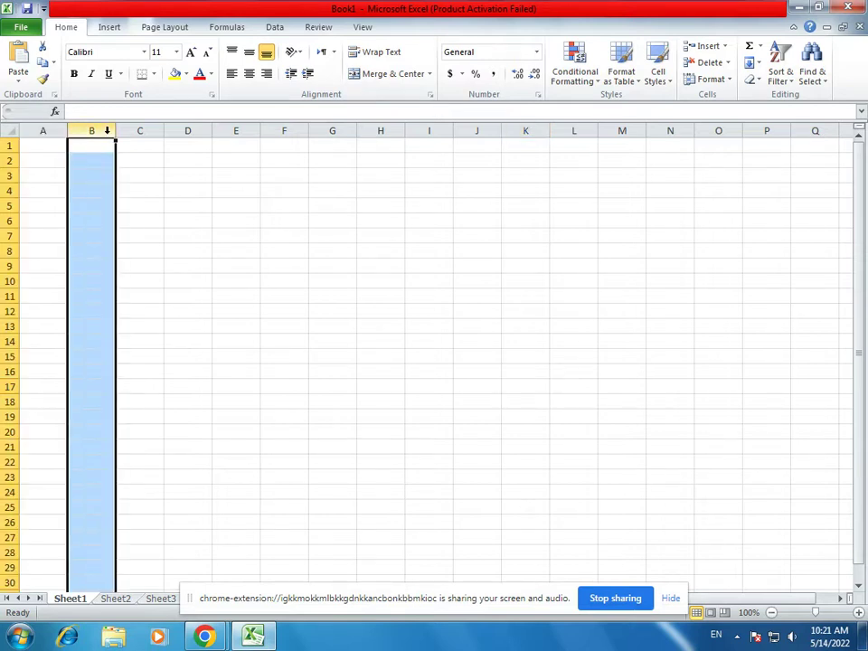
{"action": "left_click", "coordinate": [142, 130]}
{"action": "left_click", "coordinate": [188, 129]}
{"action": "left_click", "coordinate": [240, 130]}
{"action": "left_click", "coordinate": [287, 129]}
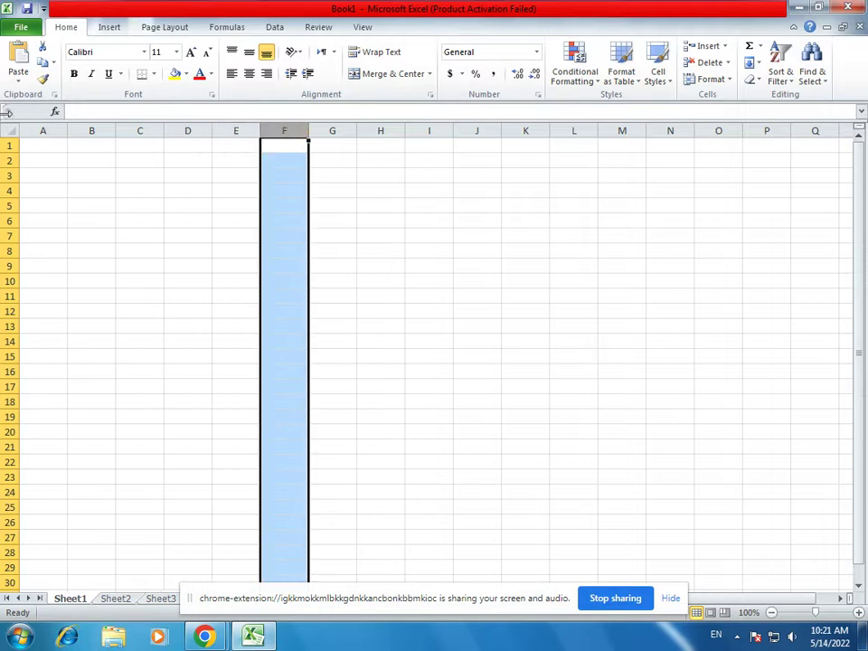
{"action": "left_click", "coordinate": [41, 130]}
{"action": "left_click", "coordinate": [93, 129]}
{"action": "left_click", "coordinate": [132, 129]}
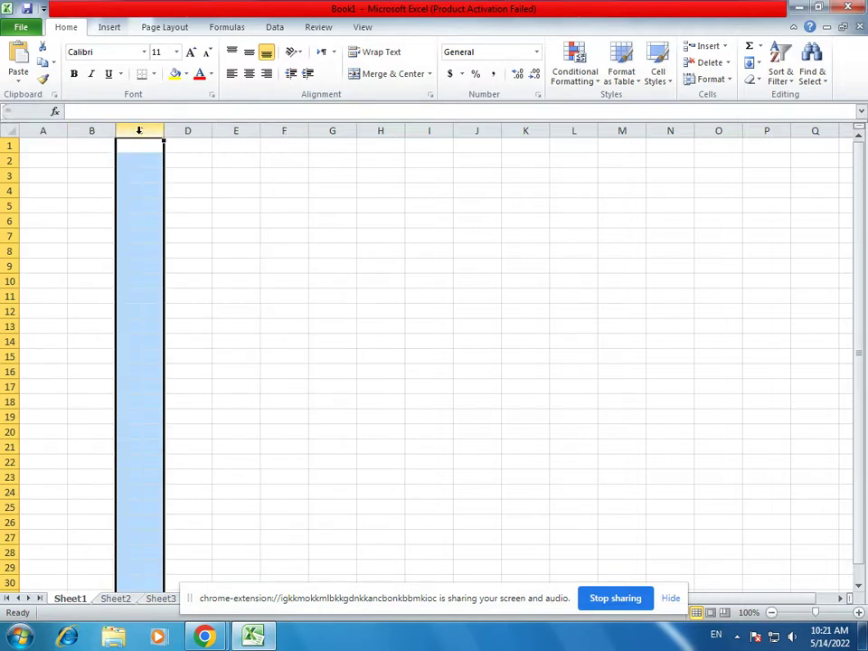
- Select whole rows 1 through 4 one after another to demonstrate the row headings
{"action": "left_click", "coordinate": [8, 146]}
{"action": "left_click", "coordinate": [7, 161]}
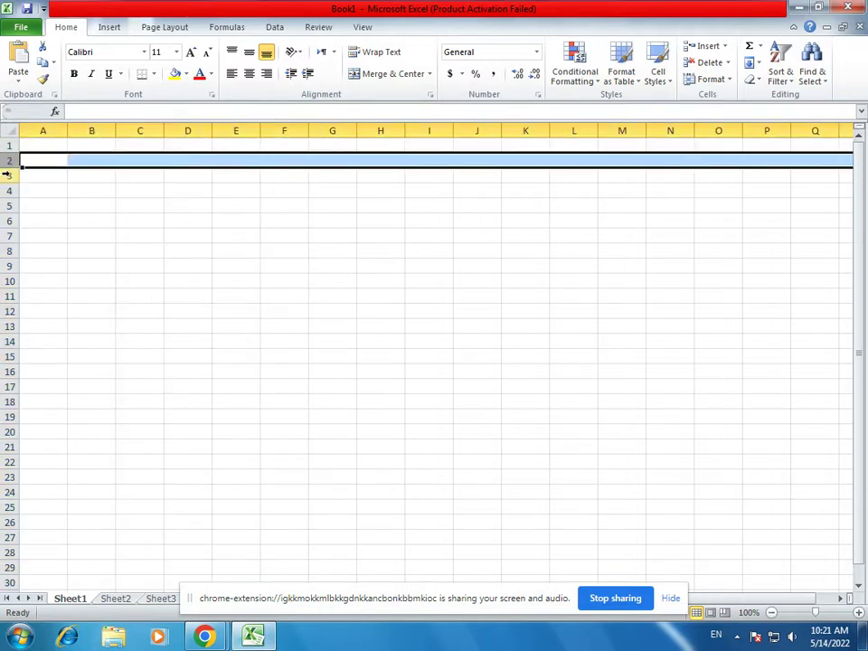
{"action": "left_click", "coordinate": [7, 175]}
{"action": "left_click", "coordinate": [8, 191]}
- Select various single cells across the sheet to demonstrate what a cell is, ending on D11
{"action": "left_click", "coordinate": [152, 231]}
{"action": "left_click", "coordinate": [201, 231]}
{"action": "left_click", "coordinate": [223, 217]}
{"action": "left_click", "coordinate": [140, 246]}
{"action": "left_click", "coordinate": [330, 324]}
{"action": "left_click", "coordinate": [222, 413]}
{"action": "left_click", "coordinate": [206, 297]}
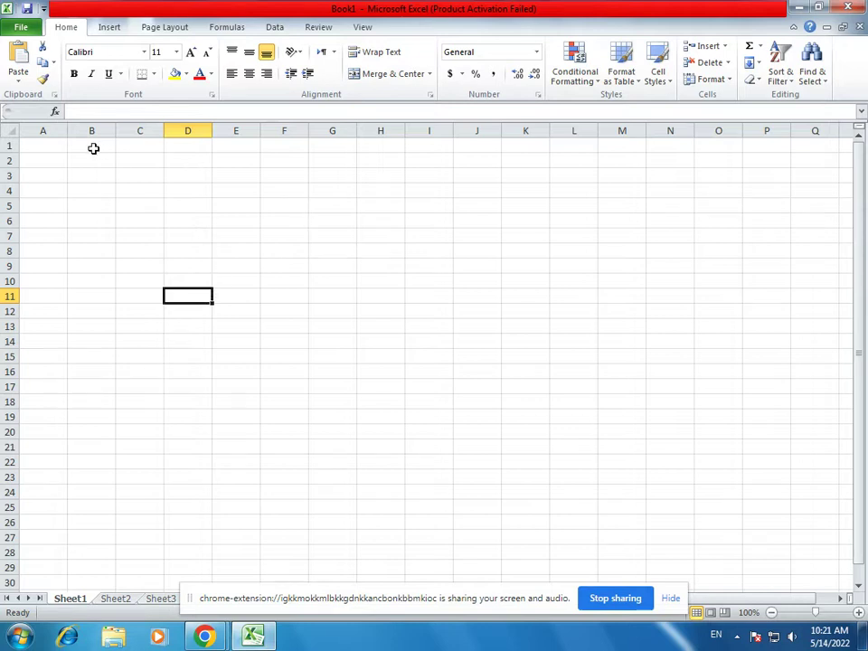
- Select a large block of cells starting at A1, deselect it, and make A1 the active cell
{"action": "left_click_drag", "start_coordinate": [57, 144], "coordinate": [560, 379]}
{"action": "left_click", "coordinate": [282, 291]}
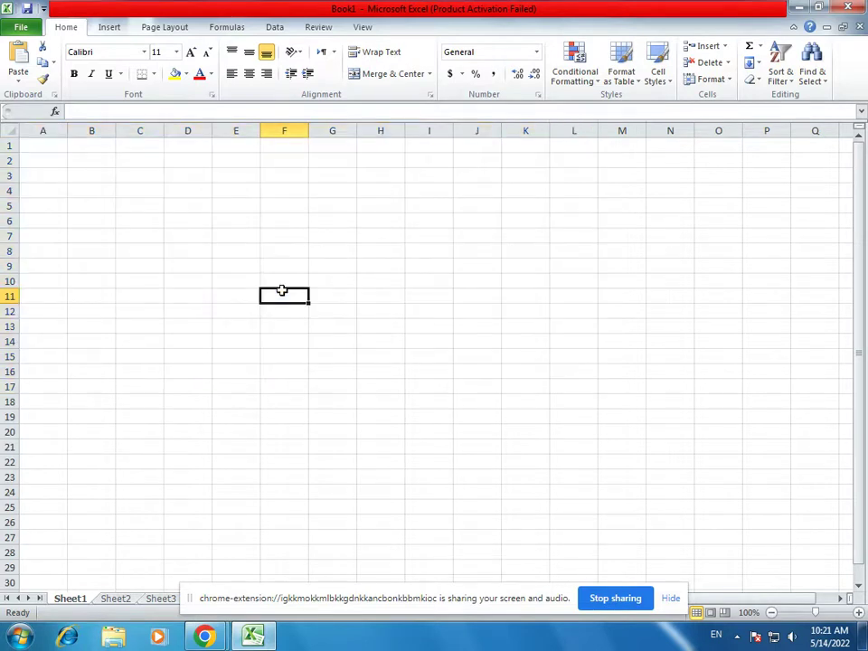
{"action": "left_click", "coordinate": [47, 147]}
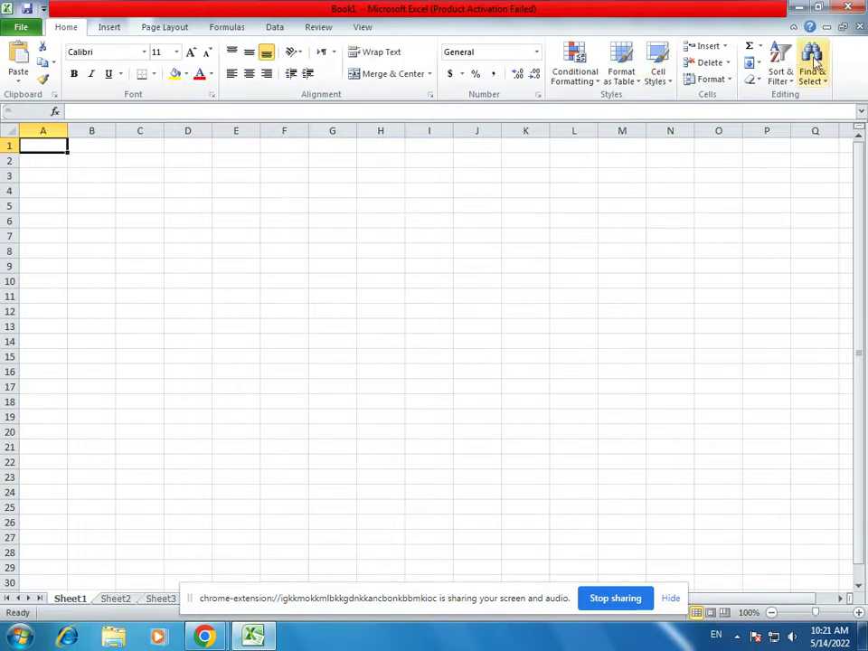
- Minimize the Book1 window to the desktop and bring it back
{"action": "left_click", "coordinate": [792, 7]}
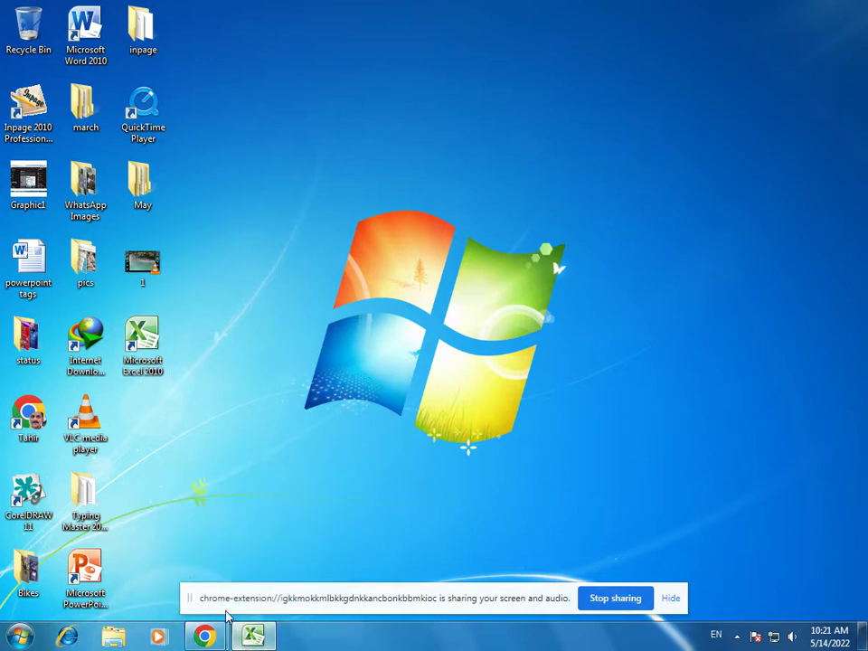
{"action": "left_click", "coordinate": [248, 635]}
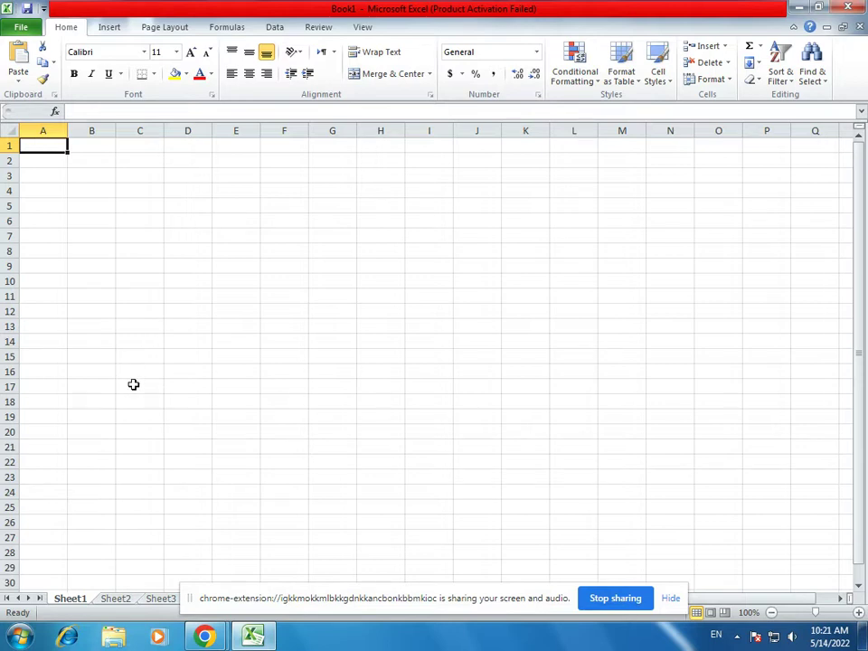
- Move the active cell one row down and back up, and step it right and left along row 1
{"action": "key", "text": "Down"}
{"action": "key", "text": "Up"}
{"action": "key", "text": "Right"}
{"action": "key", "text": "Right"}
{"action": "key", "text": "Right"}
{"action": "key", "text": "Right"}
{"action": "key", "text": "Right"}
{"action": "key", "text": "Right"}
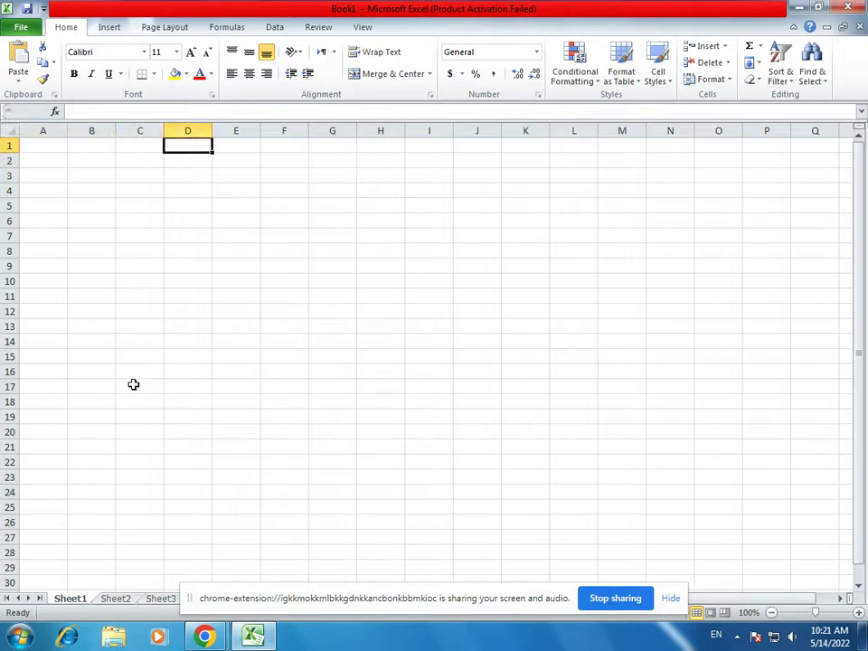
{"action": "key", "text": "Left"}
- Return to cell A1, jump to the last row of the sheet, and go back to the first cell
{"action": "key", "text": "Home"}
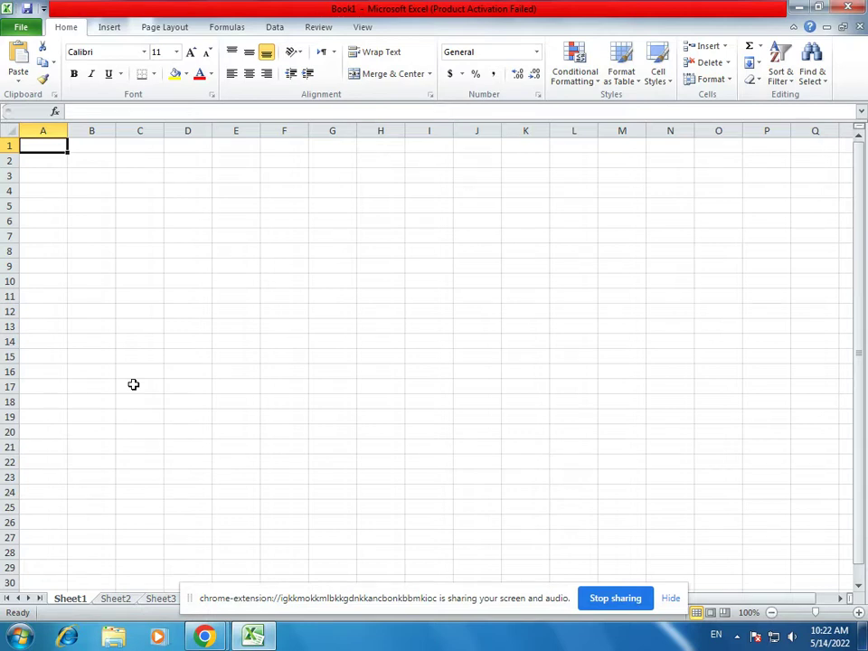
{"action": "key", "text": "ctrl+Down"}
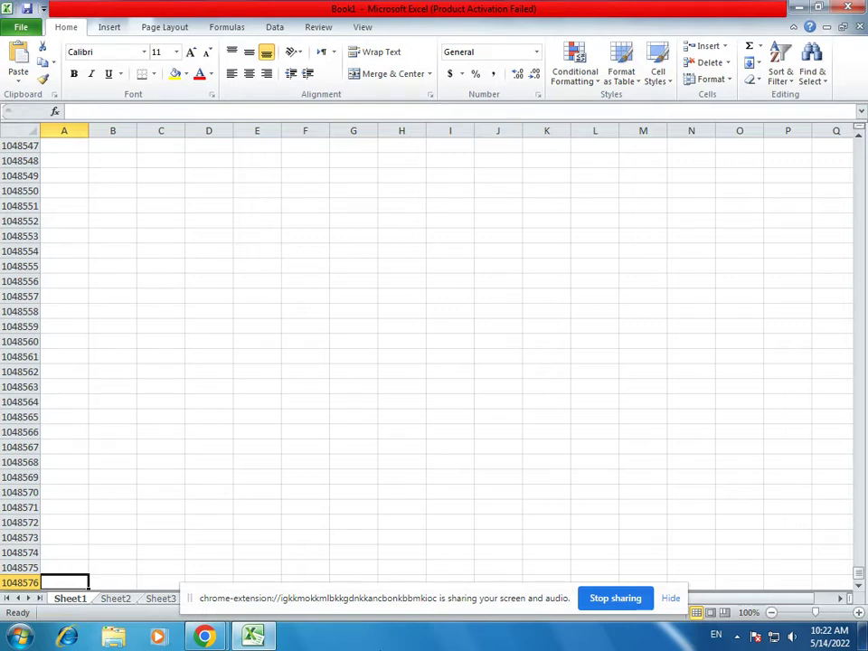
{"action": "key", "text": "ctrl+Home"}
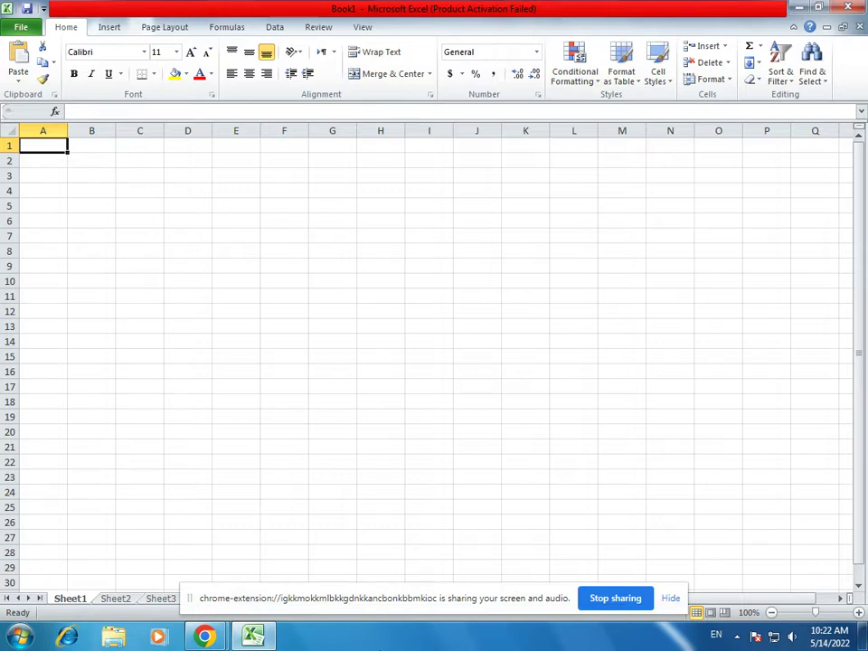
- Enter "ctrl+download arrow" in cell A1 and widen column A so the text fits
{"action": "type", "text": "ctro"}
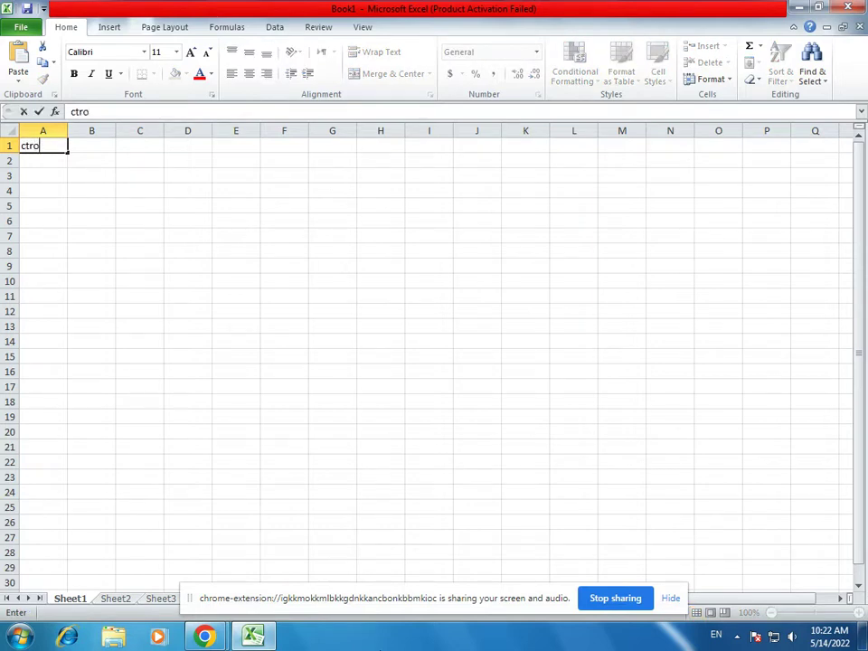
{"action": "key", "text": "BackSpace"}
{"action": "type", "text": "l"}
{"action": "type", "text": "+"}
{"action": "key", "text": "BackSpace"}
{"action": "type", "text": "+download arrow"}
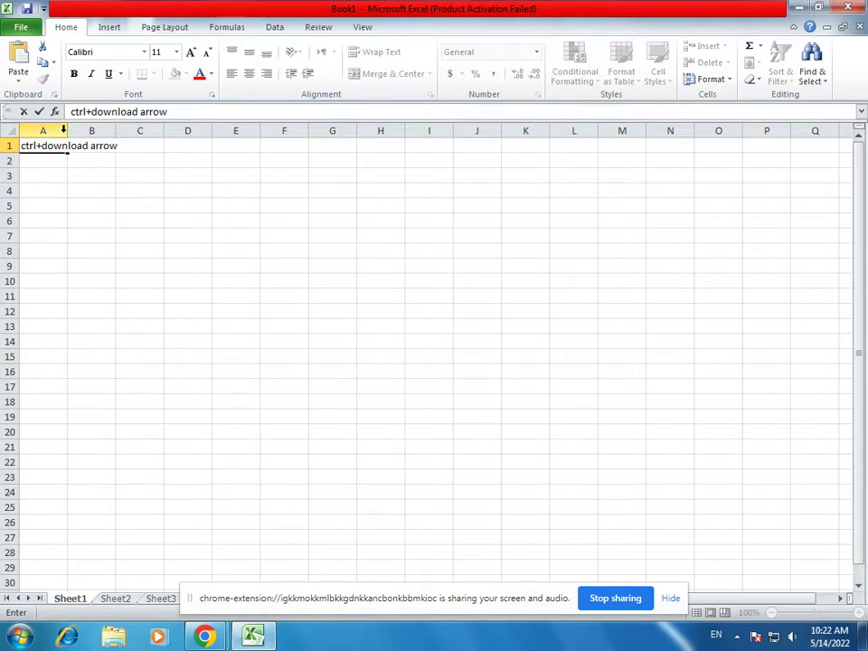
{"action": "key", "text": "Return"}
{"action": "key", "text": "Return"}
{"action": "key", "text": "Return"}
{"action": "key", "text": "Return"}
{"action": "left_click_drag", "start_coordinate": [66, 131], "coordinate": [178, 131]}
- From cell A1, demonstrate the noted shortcut by jumping to the end of column A and back up
{"action": "left_click", "coordinate": [130, 144]}
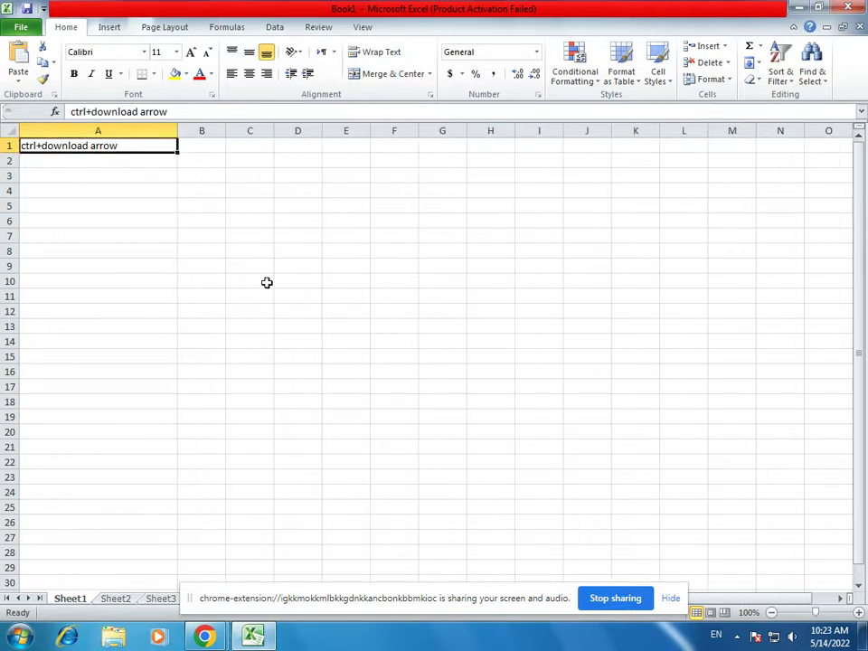
{"action": "key", "text": "ctrl+Down"}
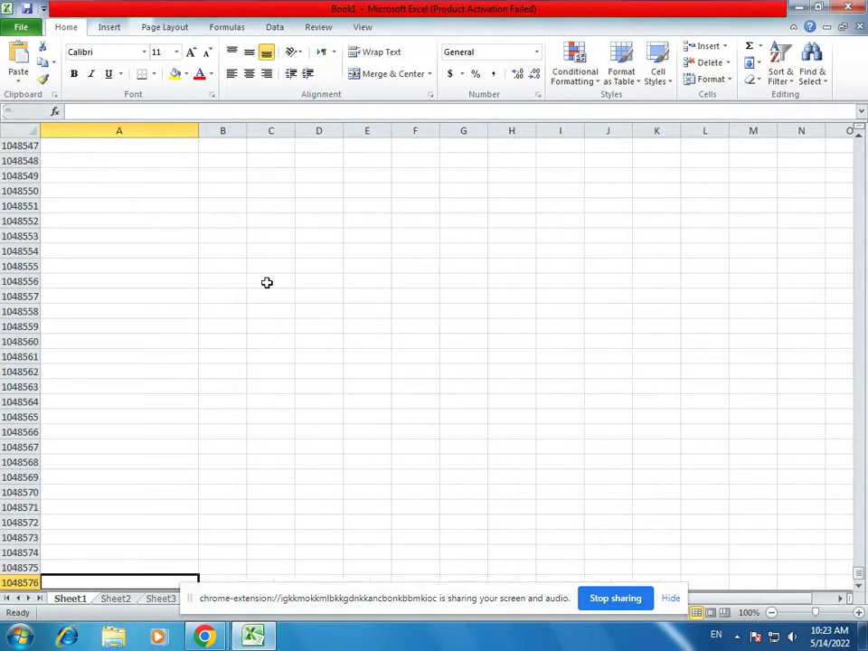
{"action": "key", "text": "ctrl+Up"}
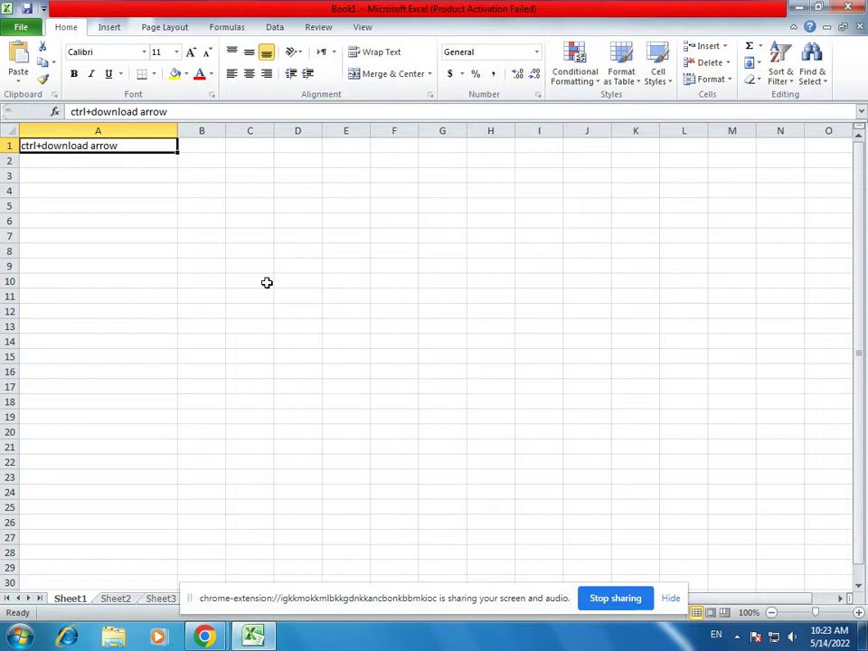
- Enter "ctrl+right arrow key" in cell A2
{"action": "key", "text": "Right"}
{"action": "key", "text": "Down"}
{"action": "key", "text": "Left"}
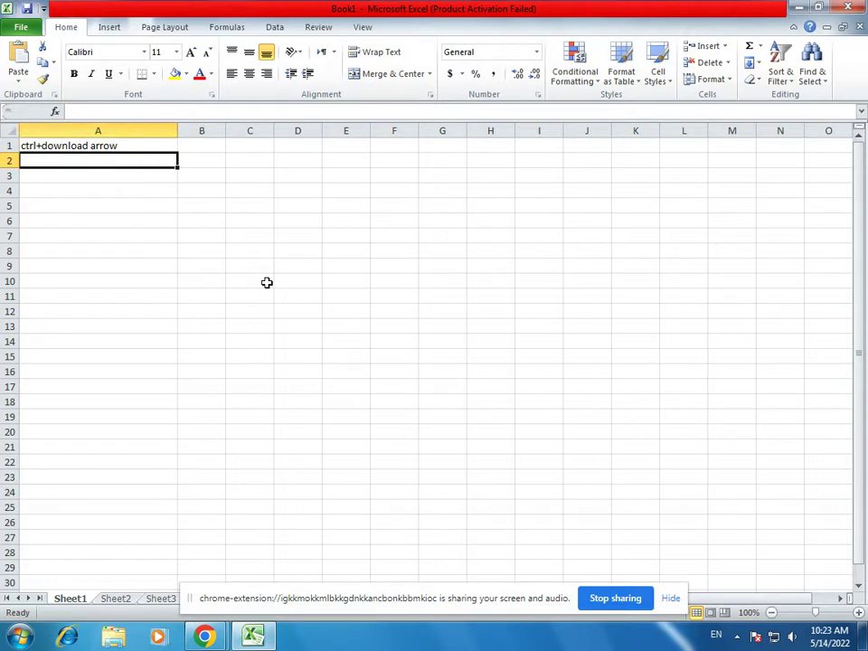
{"action": "type", "text": "ctrl+do"}
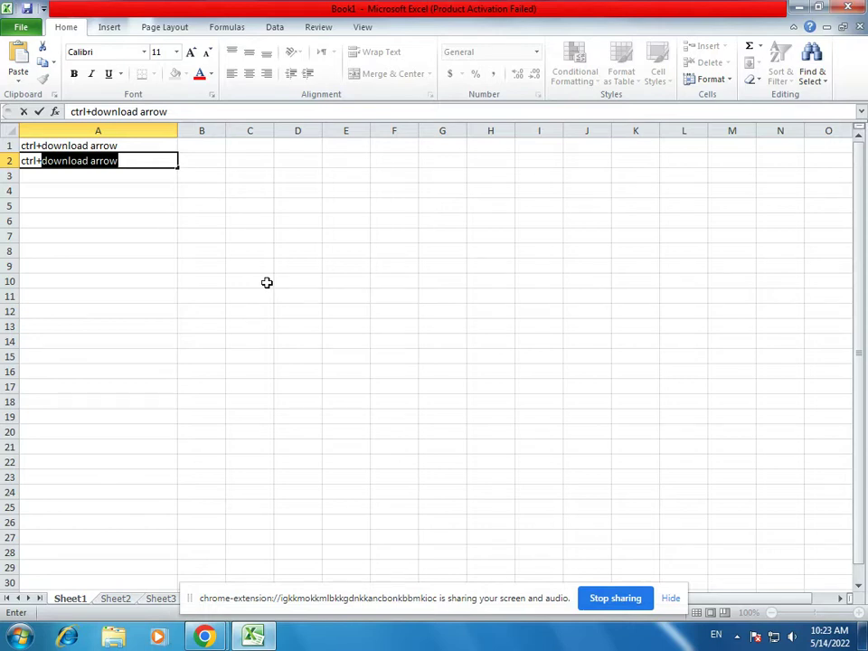
{"action": "type", "text": "w"}
{"action": "key", "text": "BackSpace"}
{"action": "type", "text": "right ar"}
{"action": "key", "text": "BackSpace"}
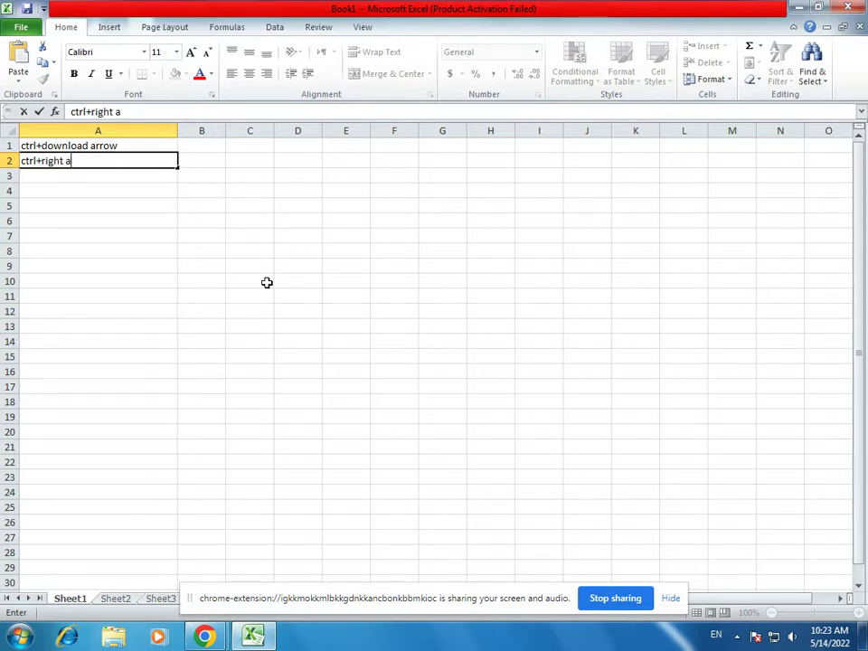
{"action": "type", "text": "rrow key"}
- Add the word "key" to the end of the shortcut note in cell A1
{"action": "key", "text": "Up"}
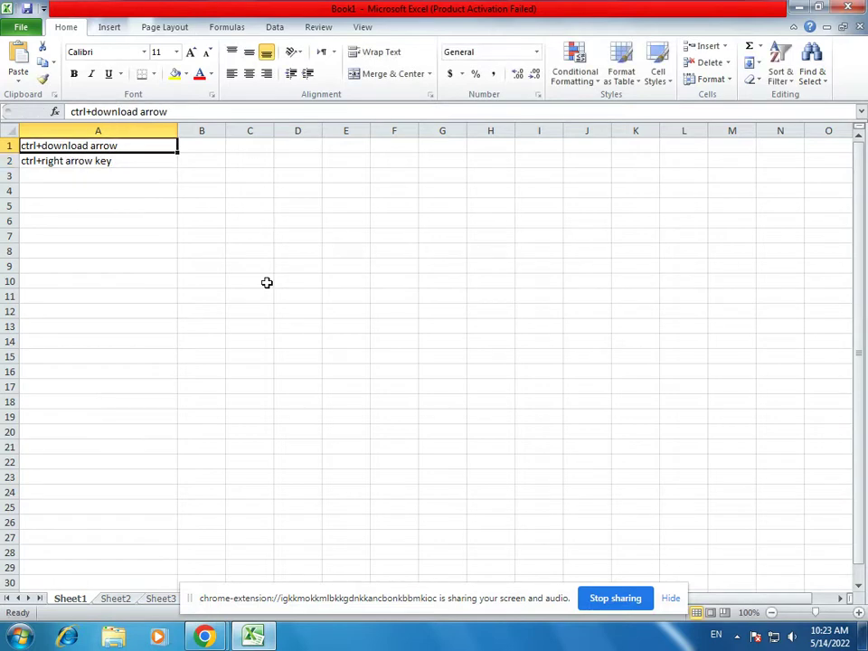
{"action": "key", "text": "F2"}
{"action": "type", "text": "key"}
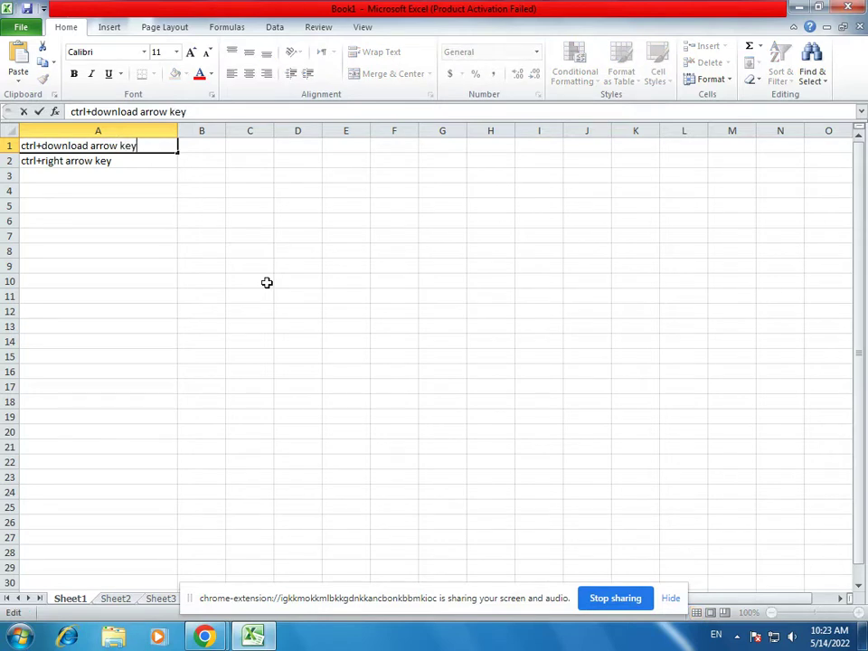
{"action": "left_click", "coordinate": [126, 161]}
- From cell B1, jump to the last row and back up, and to the last column and back
{"action": "left_click", "coordinate": [203, 146]}
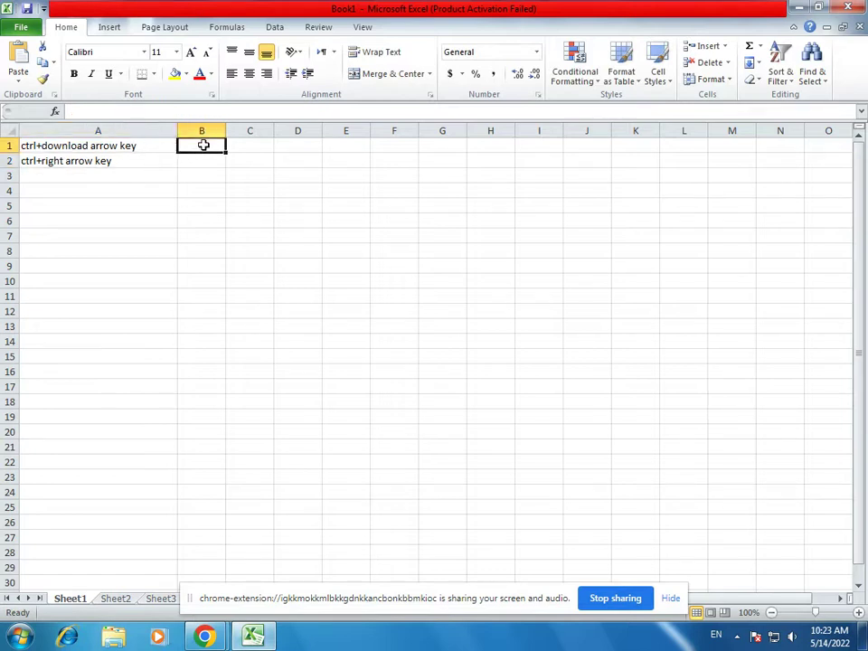
{"action": "key", "text": "ctrl+Down"}
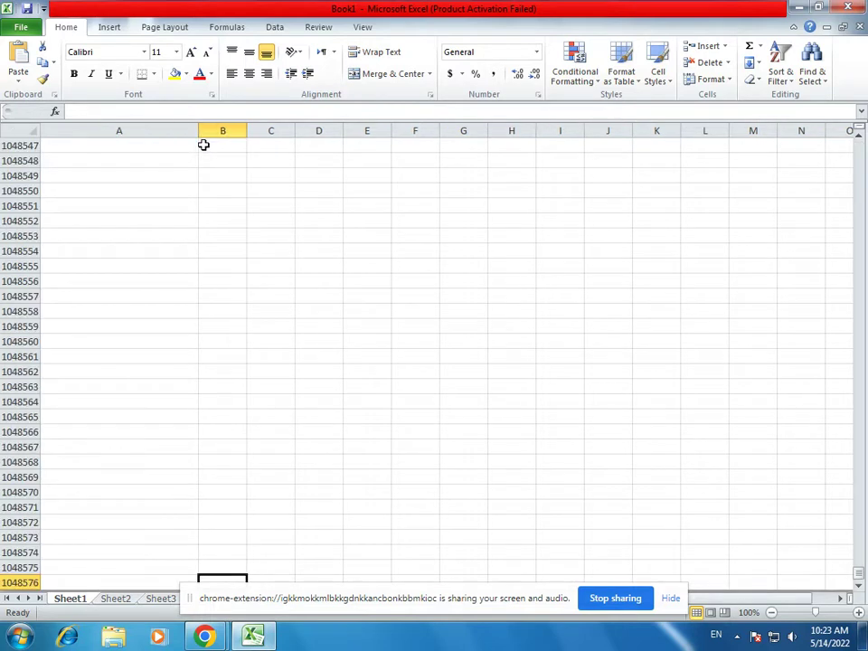
{"action": "key", "text": "ctrl+Up"}
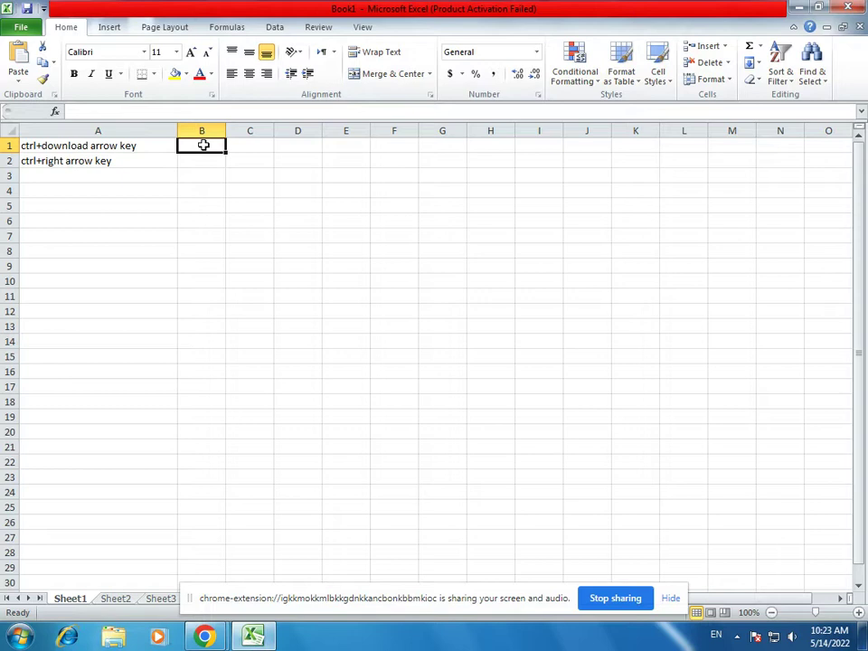
{"action": "key", "text": "ctrl+Right"}
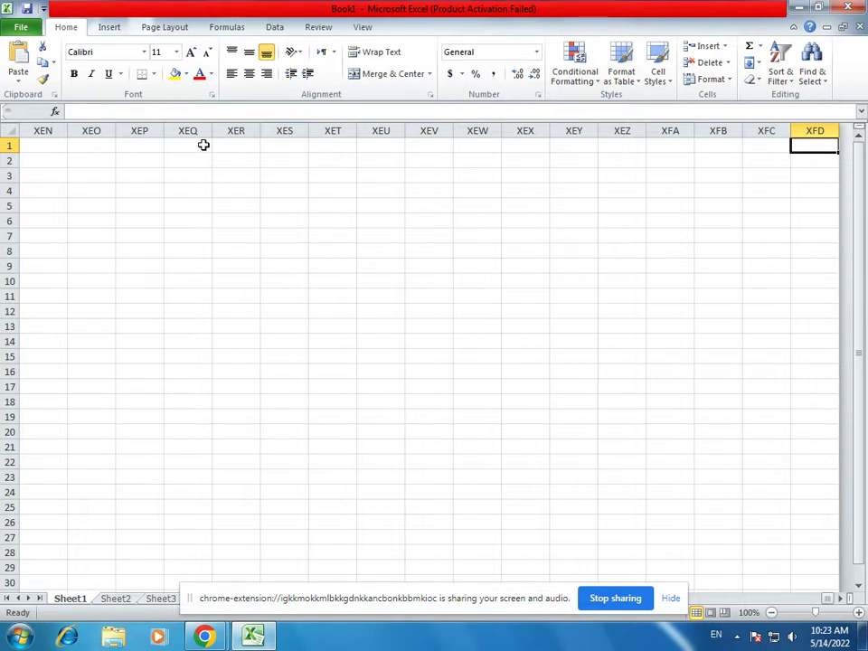
{"action": "key", "text": "ctrl+Left"}
- From cell A2, jump to the last row of column A and return to cell A1
{"action": "key", "text": "Down"}
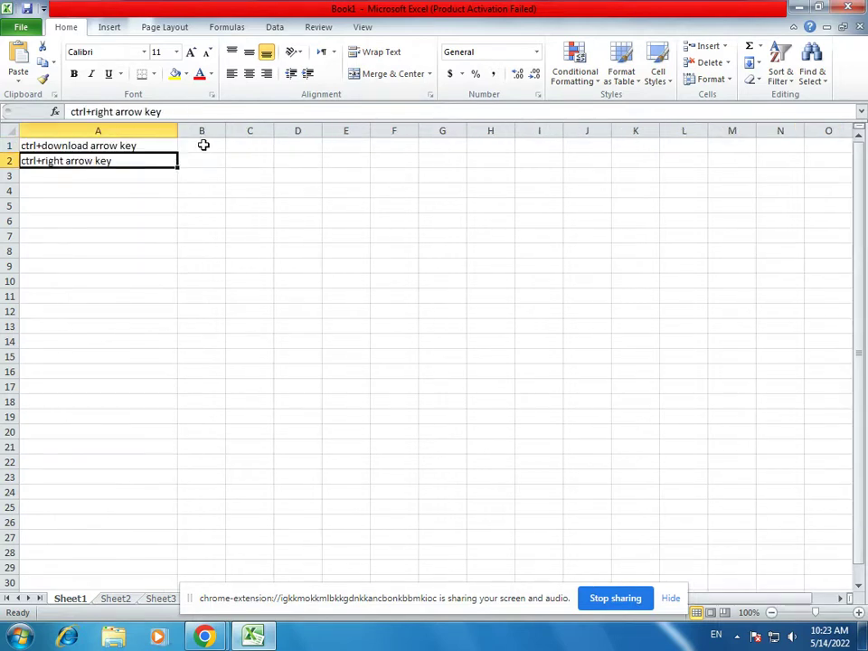
{"action": "key", "text": "ctrl+Down"}
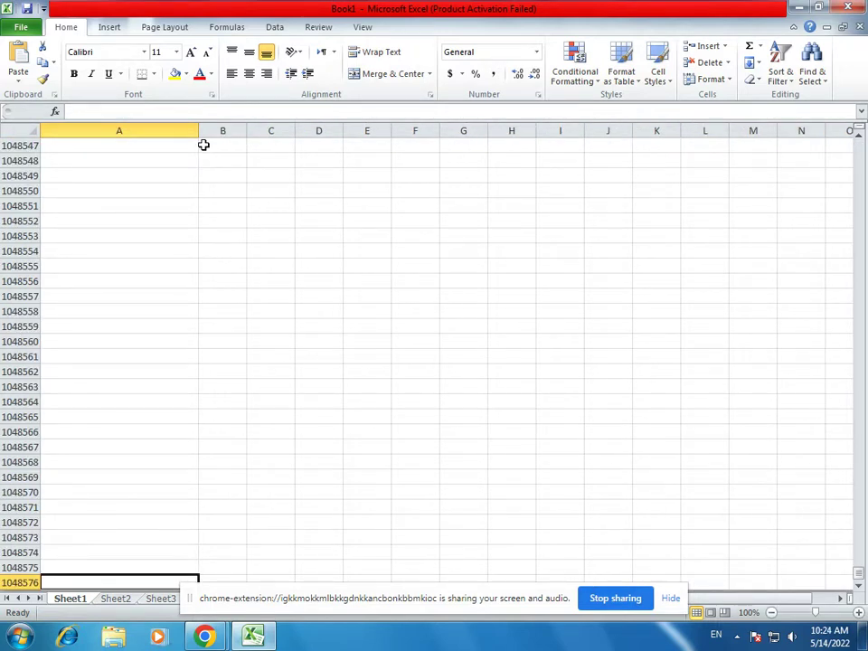
{"action": "key", "text": "ctrl+Up"}
{"action": "key", "text": "Up"}
- Jump around the sheet's corners from A1 through the last column, last row and first column, returning to A1
{"action": "key", "text": "ctrl+Right"}
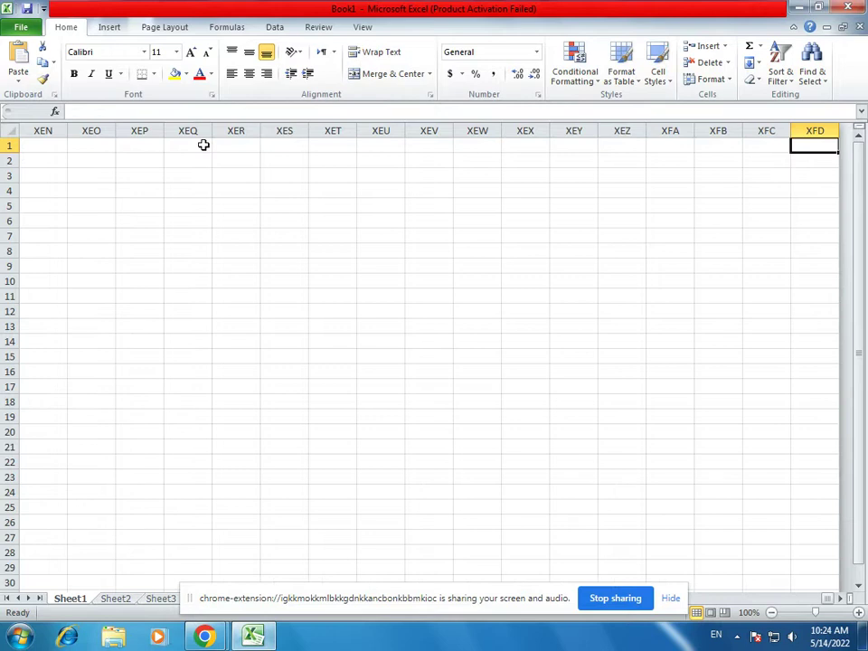
{"action": "key", "text": "ctrl+Down"}
{"action": "key", "text": "ctrl+Left"}
{"action": "key", "text": "ctrl+Up"}
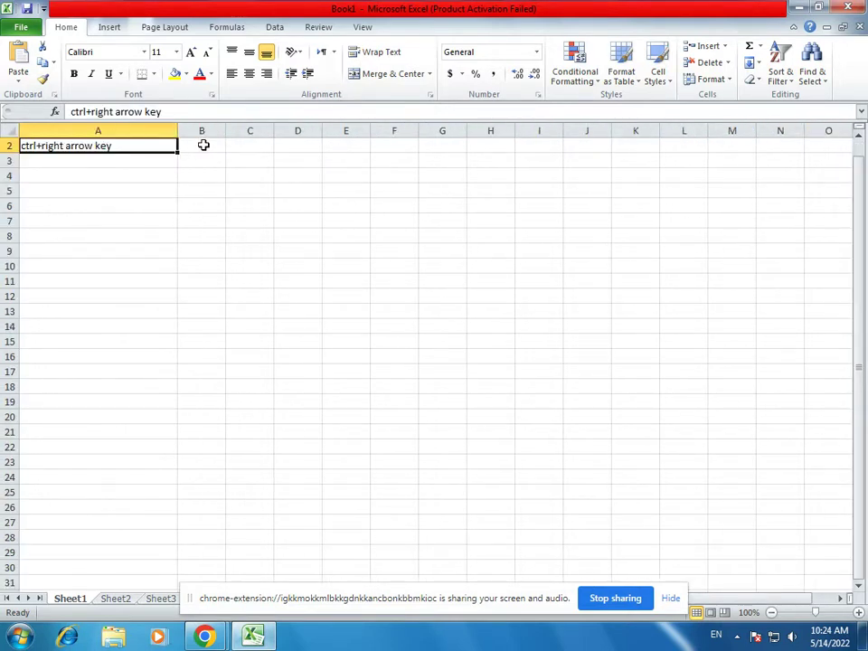
{"action": "key", "text": "Up"}
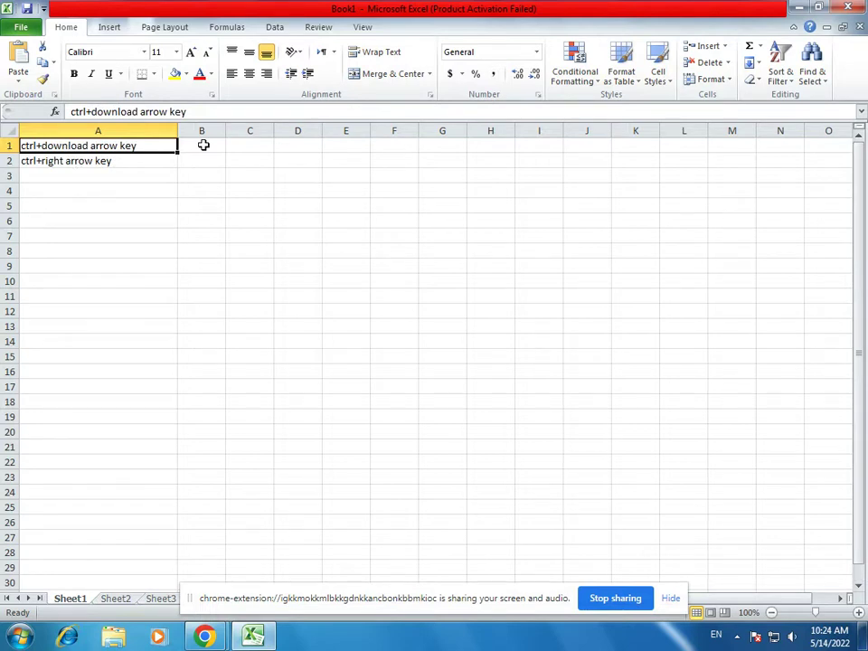
- Demonstrate selecting whole columns A and B and whole rows 3 and 5, finishing on cell A7
{"action": "left_click", "coordinate": [163, 130]}
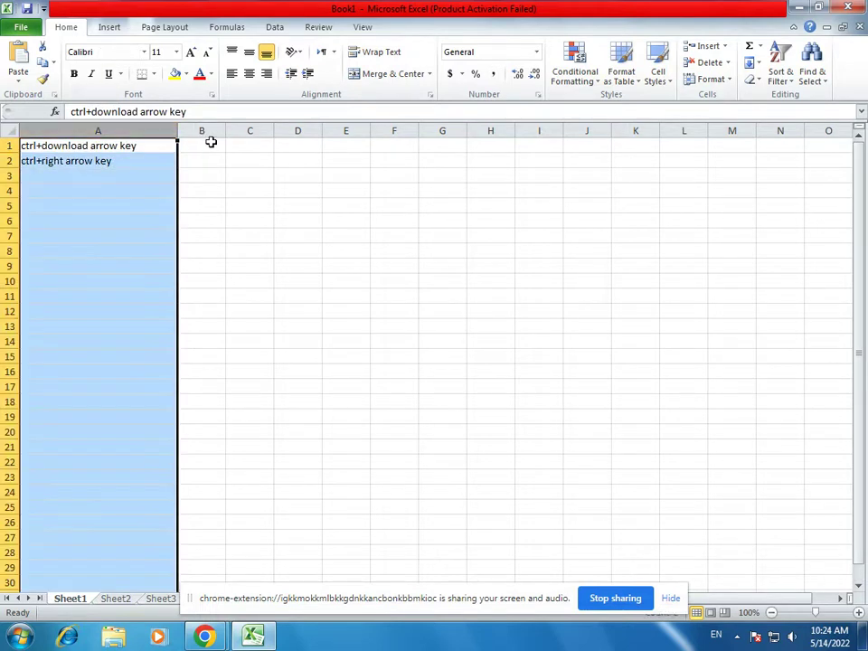
{"action": "left_click", "coordinate": [207, 131]}
{"action": "left_click", "coordinate": [8, 175]}
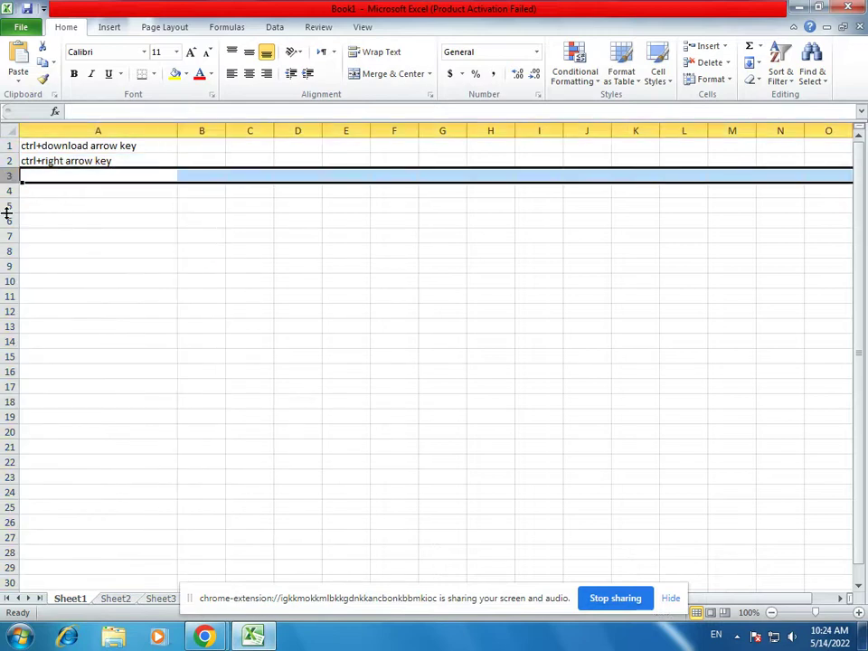
{"action": "left_click", "coordinate": [8, 205]}
{"action": "left_click", "coordinate": [125, 236]}
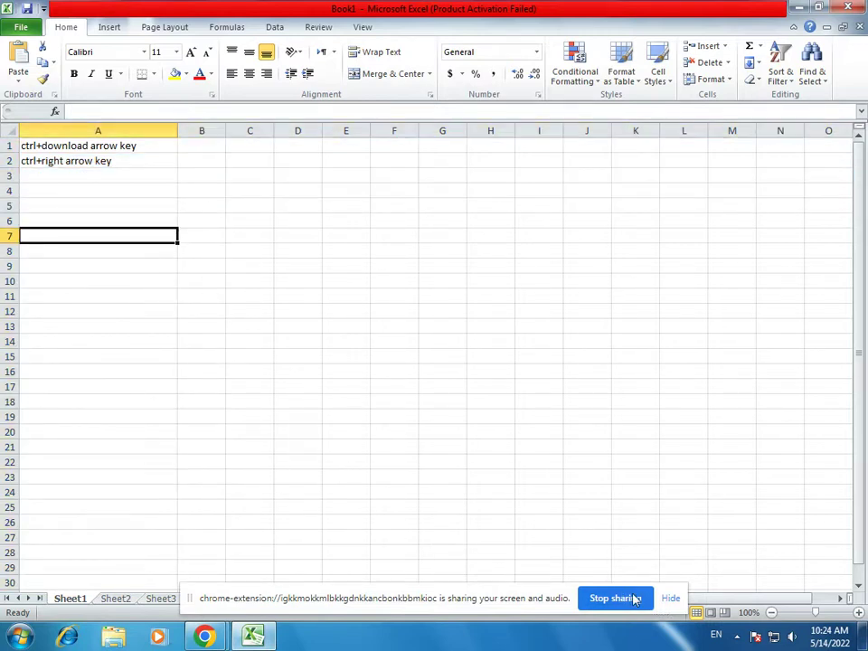
- Hide the screen-sharing notice and view Sheet1, Sheet2 and Sheet3 in turn
{"action": "left_click", "coordinate": [670, 598]}
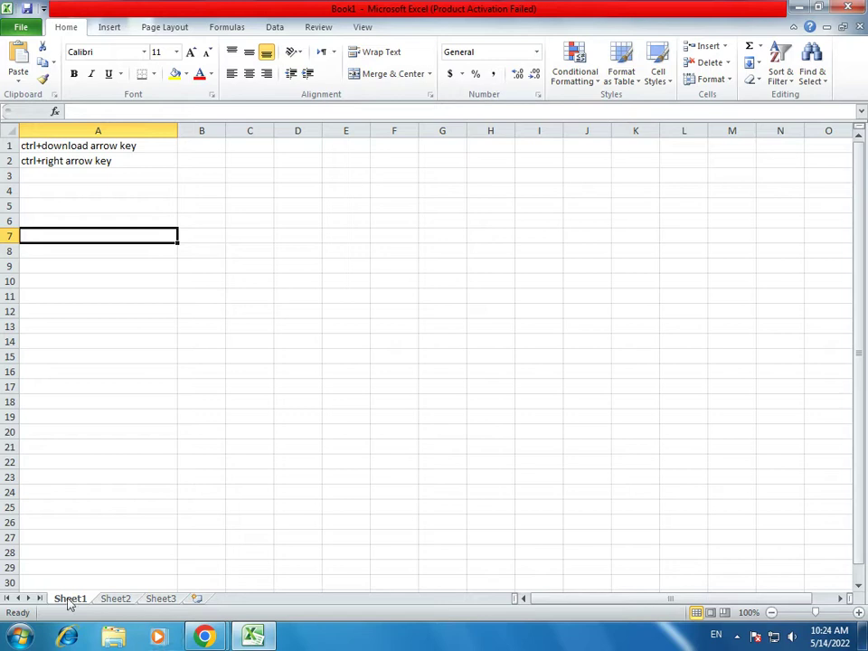
{"action": "left_click", "coordinate": [111, 600]}
{"action": "left_click", "coordinate": [163, 601]}
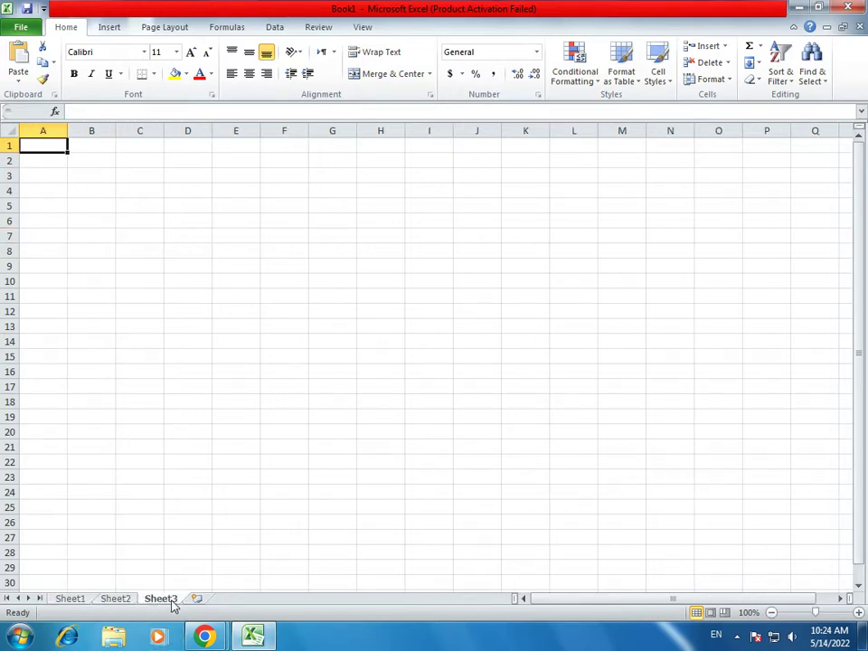
{"action": "left_click", "coordinate": [82, 602]}
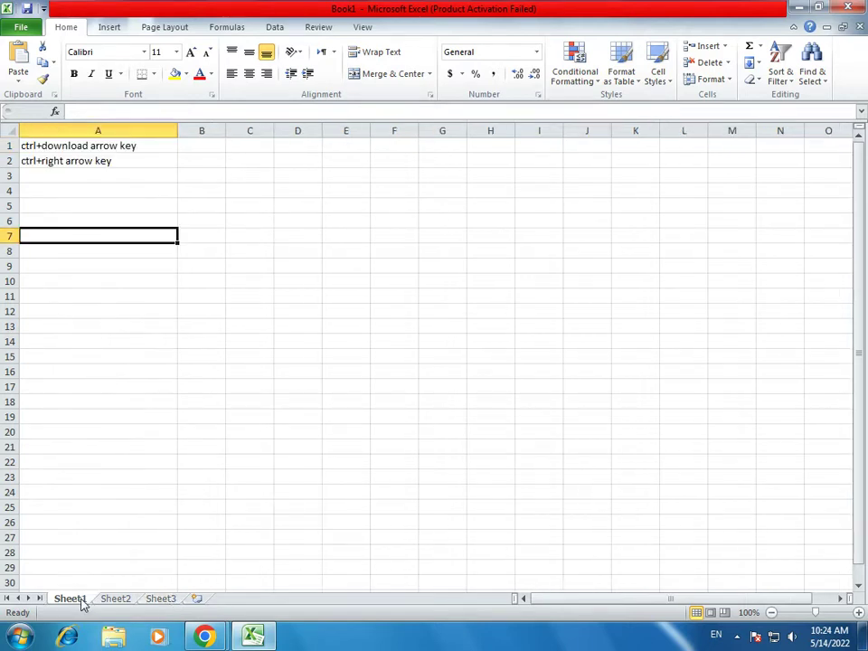
{"action": "left_click", "coordinate": [114, 602]}
{"action": "left_click", "coordinate": [159, 602]}
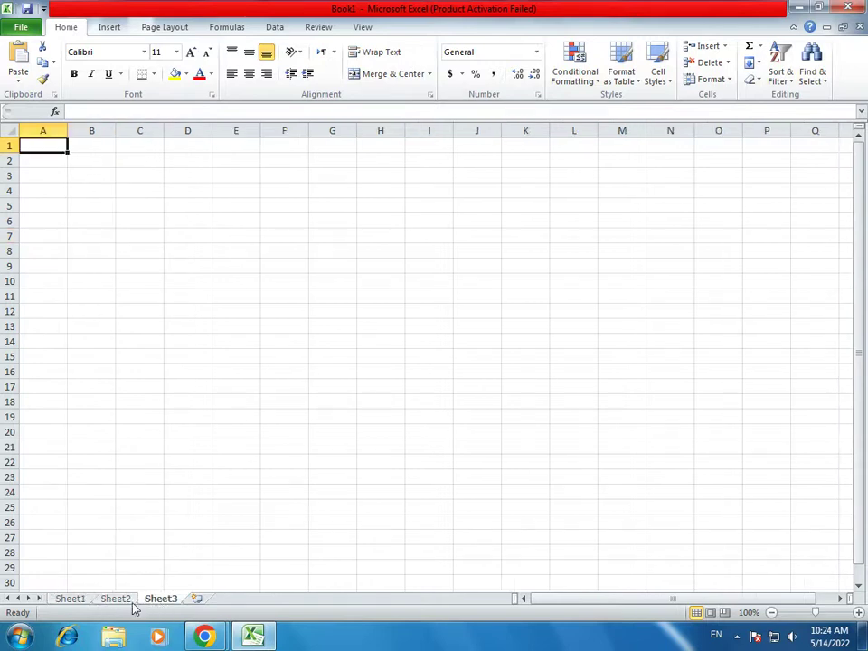
{"action": "left_click", "coordinate": [73, 603]}
{"action": "left_click", "coordinate": [117, 601]}
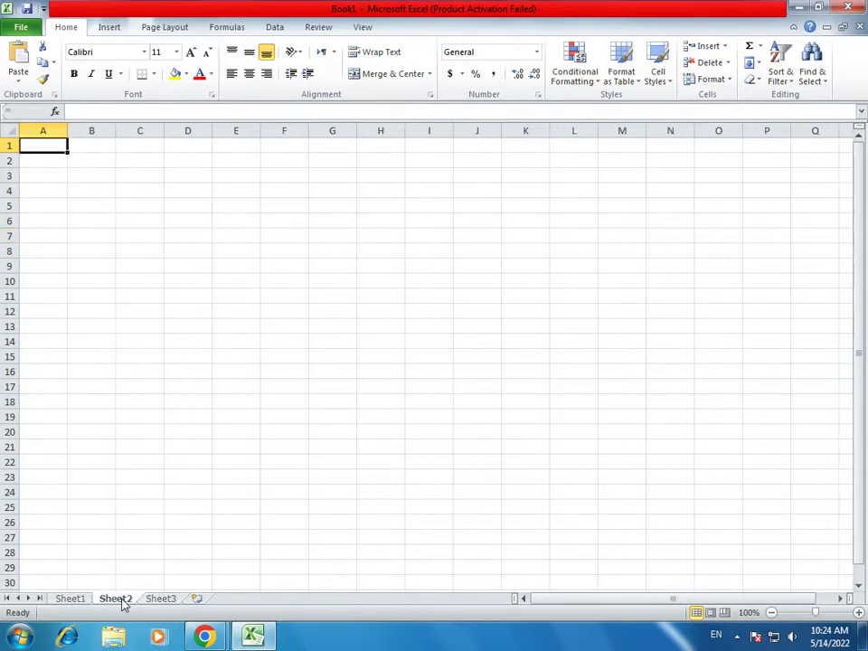
{"action": "left_click", "coordinate": [160, 601]}
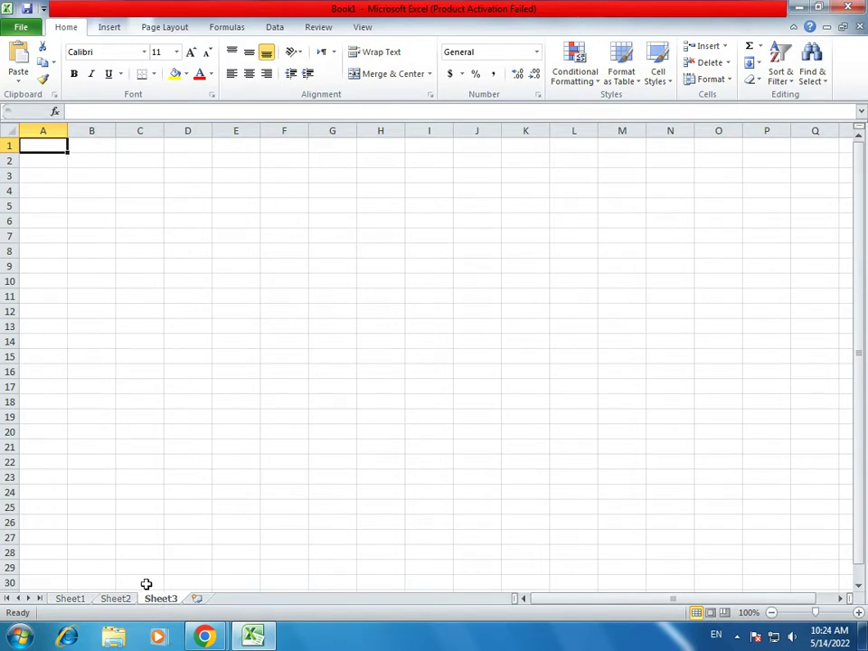
- Add two new worksheets after Sheet3 and return to Sheet1
{"action": "left_click", "coordinate": [197, 599]}
{"action": "left_click", "coordinate": [242, 599]}
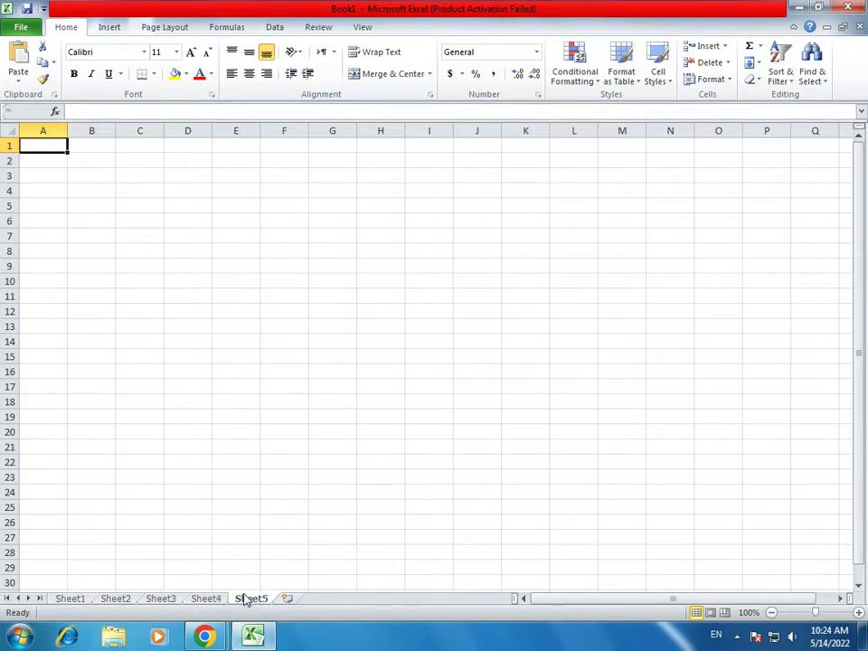
{"action": "left_click", "coordinate": [70, 599]}
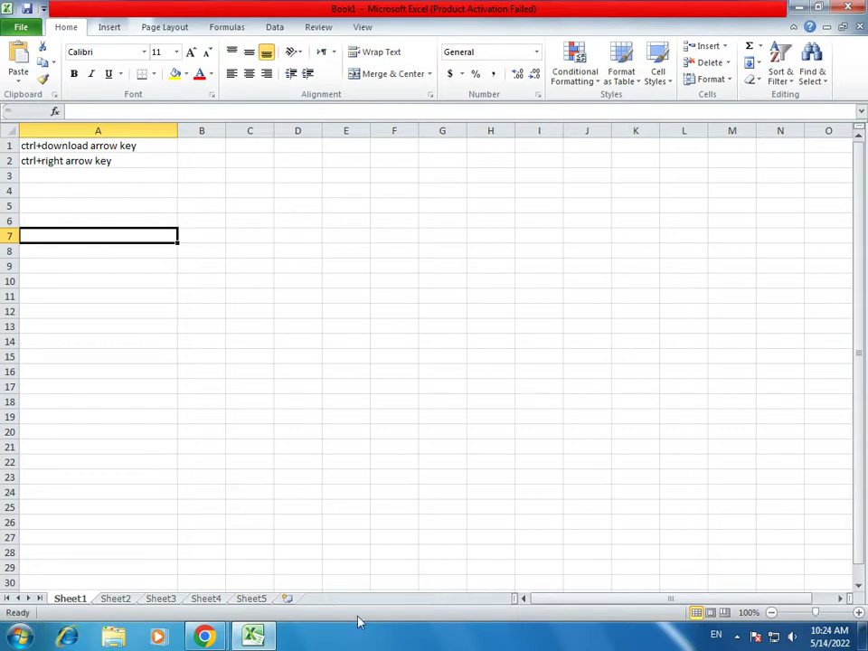
- Zoom Sheet1 out to 60%, in to 130%, and vary the magnification further in 10% increments to finish at 170%
{"action": "left_click", "coordinate": [800, 614]}
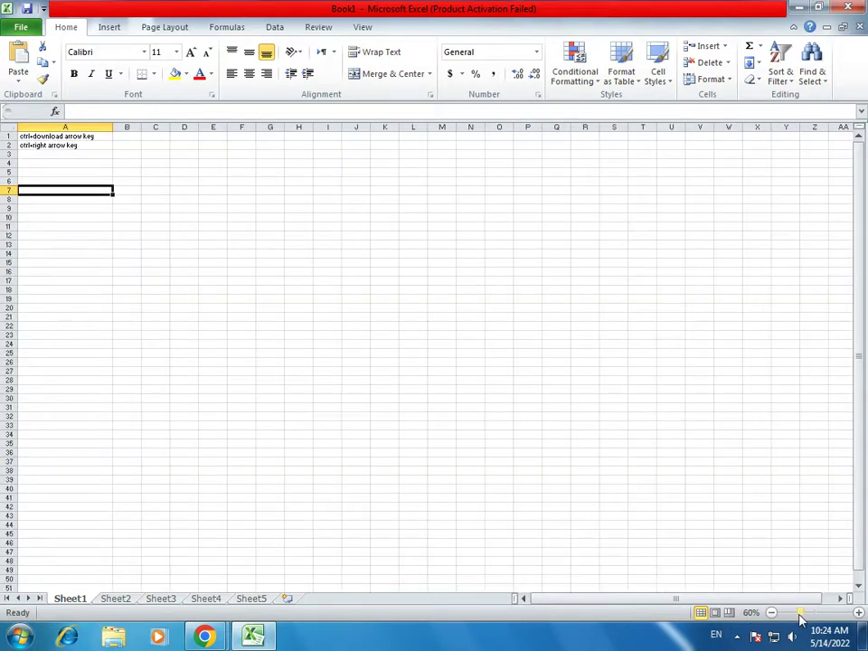
{"action": "left_click", "coordinate": [819, 614]}
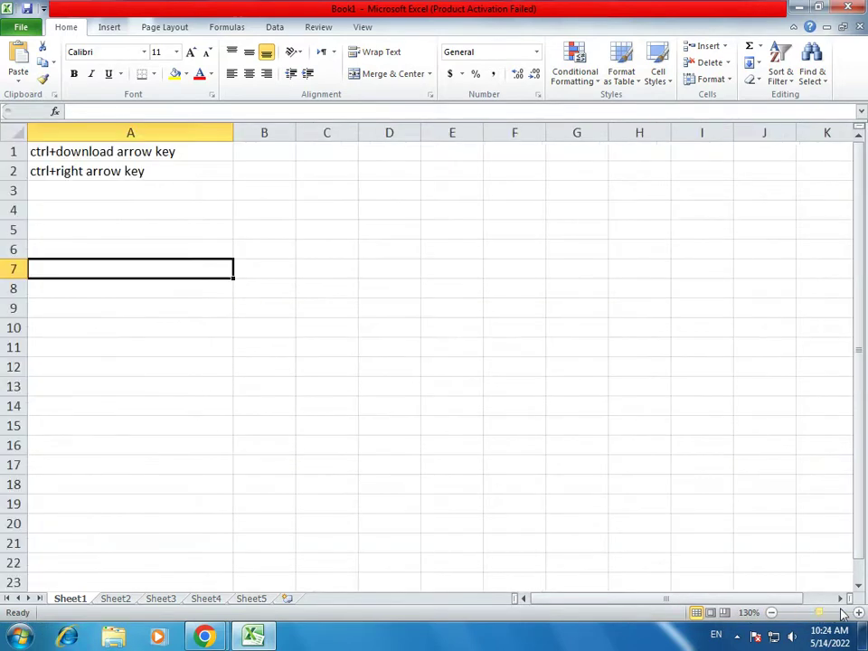
{"action": "left_click", "coordinate": [859, 613]}
{"action": "left_click", "coordinate": [859, 613]}
{"action": "left_click", "coordinate": [859, 613]}
{"action": "left_click", "coordinate": [859, 613]}
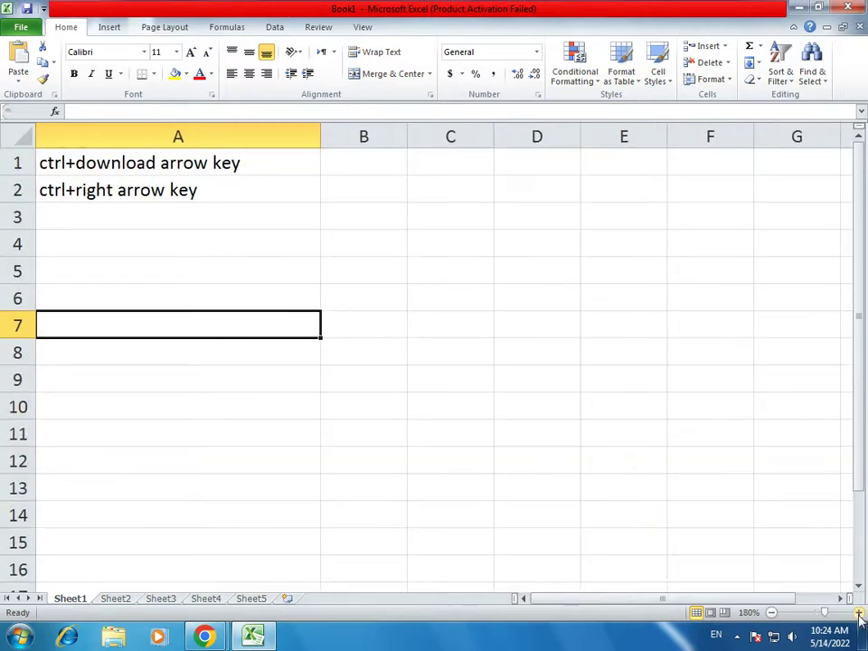
{"action": "left_click", "coordinate": [859, 613]}
{"action": "left_click", "coordinate": [771, 613]}
{"action": "left_click", "coordinate": [771, 613]}
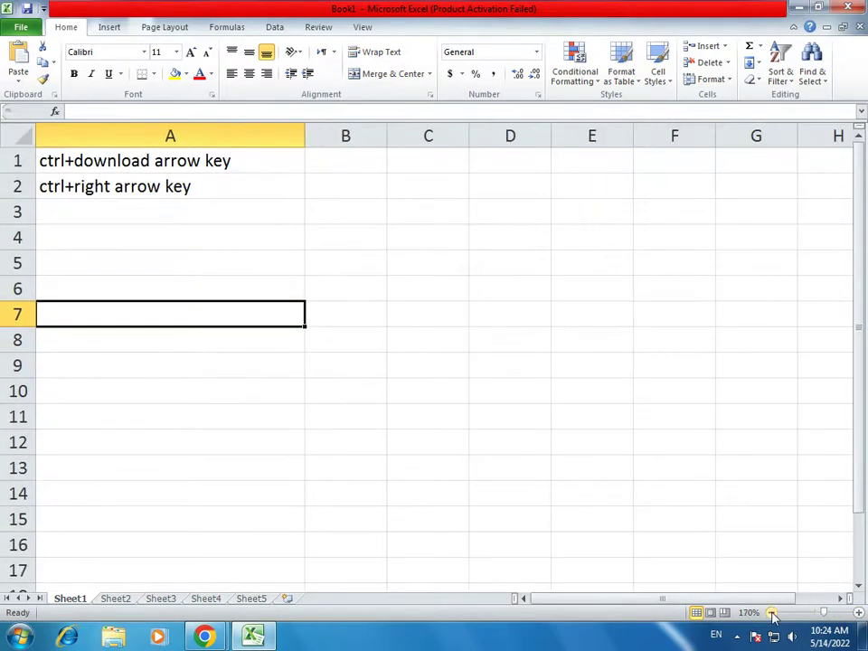
{"action": "left_click", "coordinate": [771, 613]}
{"action": "left_click", "coordinate": [771, 612]}
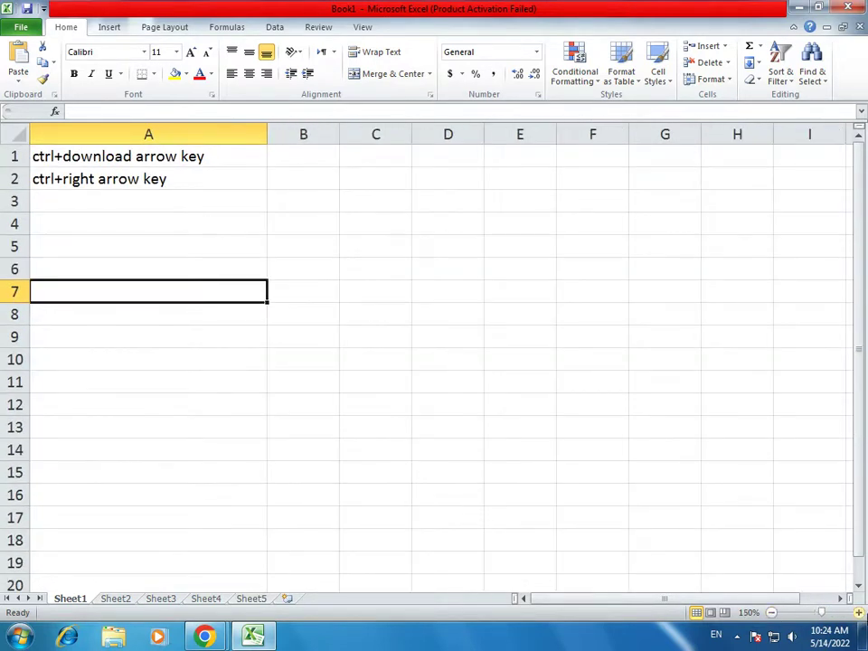
{"action": "left_click", "coordinate": [859, 613]}
{"action": "left_click", "coordinate": [859, 613]}
- Show Sheet1 in Page Layout and Page Break Preview, dismiss the welcome message, and return to Normal view
{"action": "left_click", "coordinate": [710, 613]}
{"action": "left_click", "coordinate": [724, 613]}
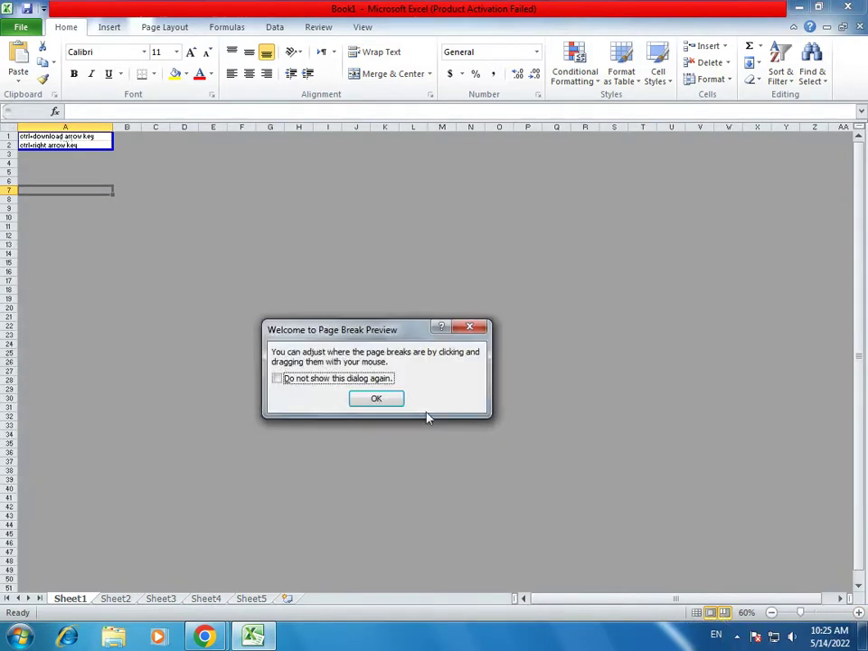
{"action": "left_click", "coordinate": [377, 400]}
{"action": "left_click", "coordinate": [696, 613]}
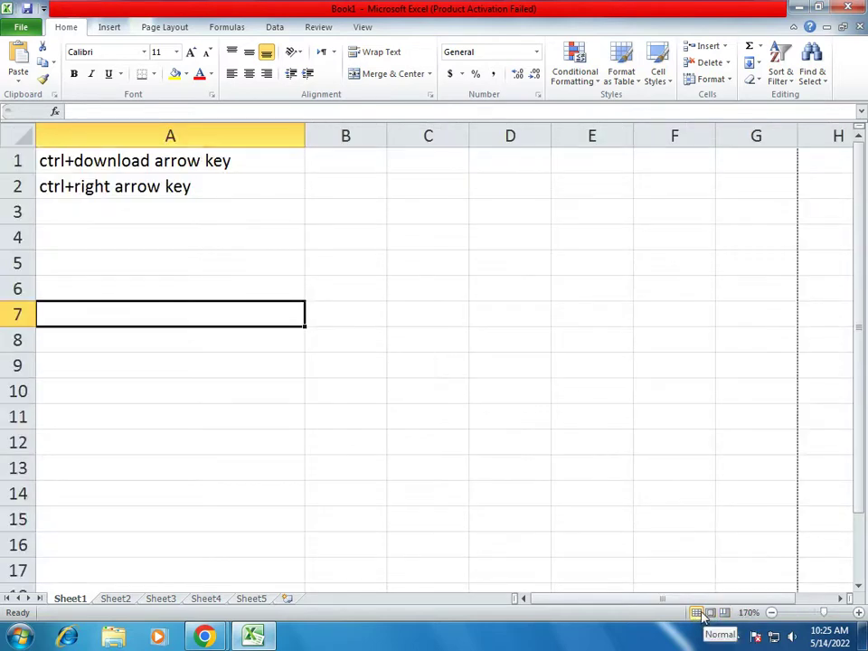
- Cycle through Page Layout and Page Break Preview again, stop the welcome message from reappearing, and restore Normal view
{"action": "left_click", "coordinate": [711, 613]}
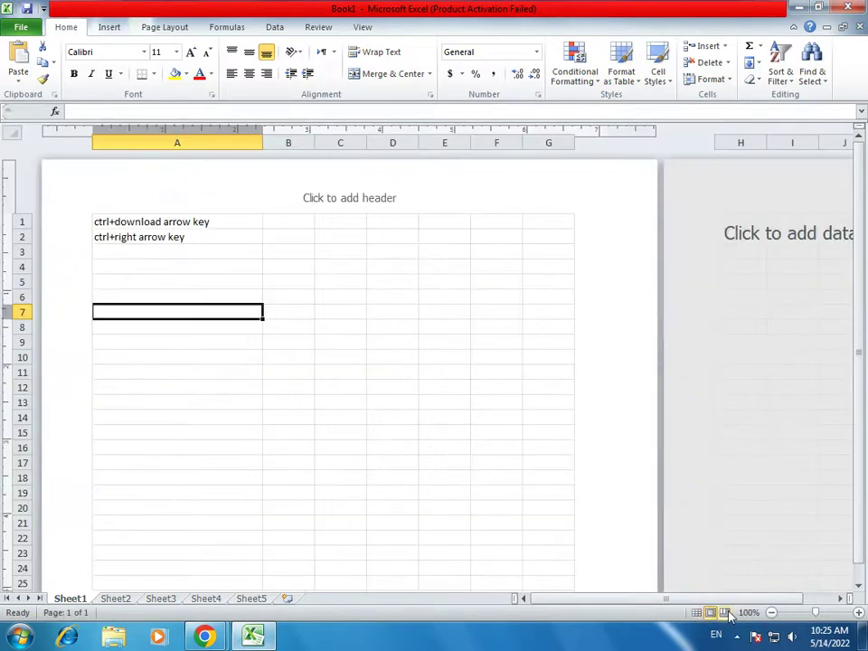
{"action": "left_click", "coordinate": [726, 613]}
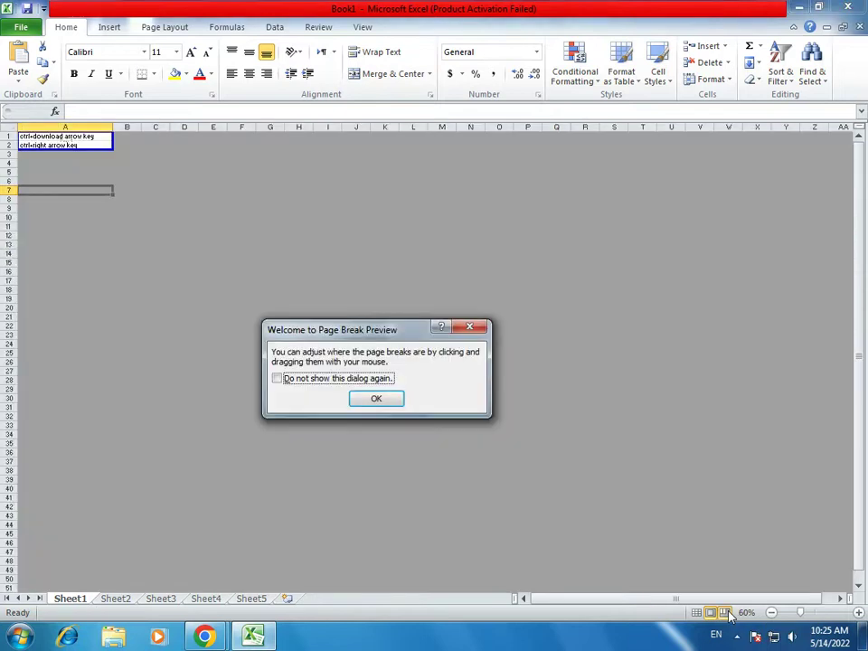
{"action": "left_click", "coordinate": [358, 379]}
{"action": "left_click", "coordinate": [392, 405]}
{"action": "left_click", "coordinate": [697, 612]}
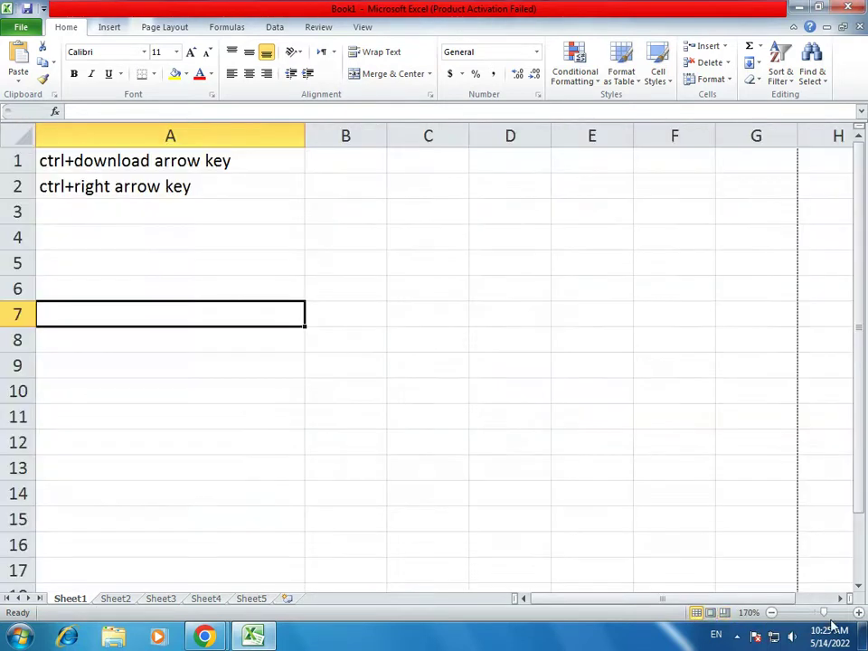
- Zoom Sheet1 out and back in to 140%, and select cell D10
{"action": "left_click_drag", "start_coordinate": [823, 615], "coordinate": [795, 615]}
{"action": "left_click", "coordinate": [858, 612]}
{"action": "left_click", "coordinate": [858, 612]}
{"action": "left_click", "coordinate": [858, 613]}
{"action": "left_click", "coordinate": [858, 613]}
{"action": "left_click", "coordinate": [858, 613]}
{"action": "left_click", "coordinate": [858, 613]}
{"action": "left_click", "coordinate": [858, 613]}
{"action": "left_click", "coordinate": [858, 613]}
{"action": "left_click", "coordinate": [858, 613]}
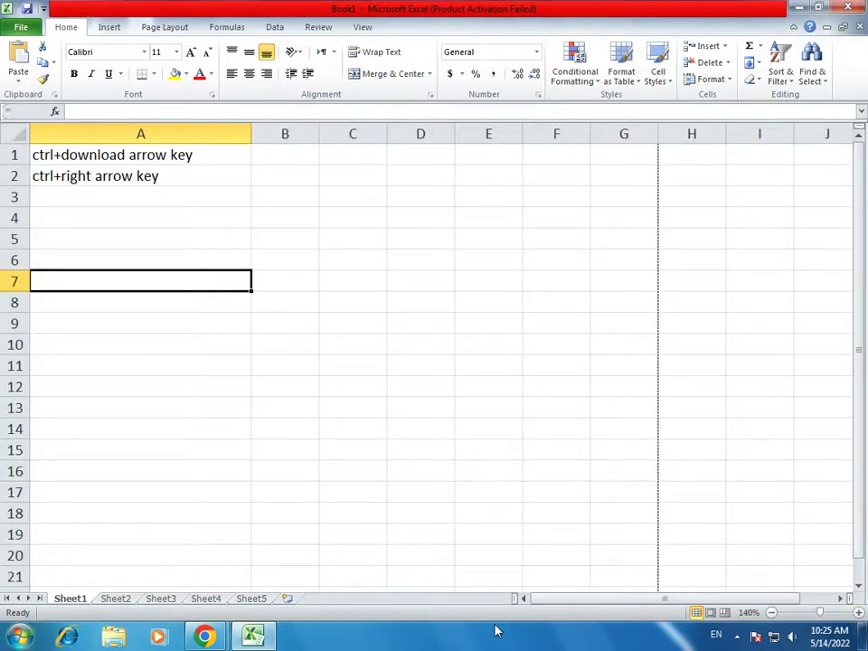
{"action": "left_click", "coordinate": [487, 364]}
{"action": "left_click", "coordinate": [391, 338]}
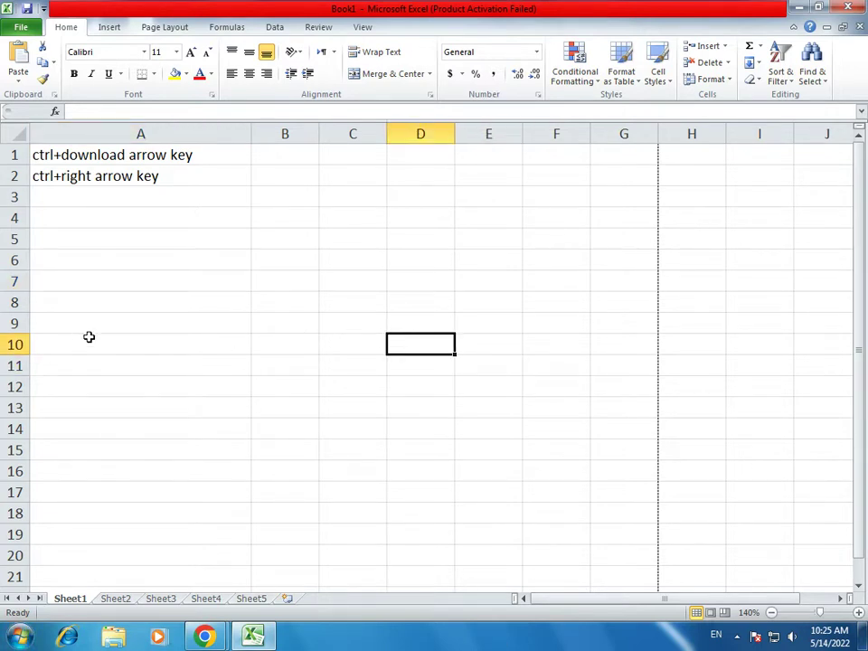
- Cancel the first attempt to exit Excel, and exit again without saving the changes to Book1
{"action": "left_click", "coordinate": [848, 7]}
{"action": "left_click", "coordinate": [496, 334]}
{"action": "right_click", "coordinate": [387, 6]}
{"action": "left_click", "coordinate": [422, 100]}
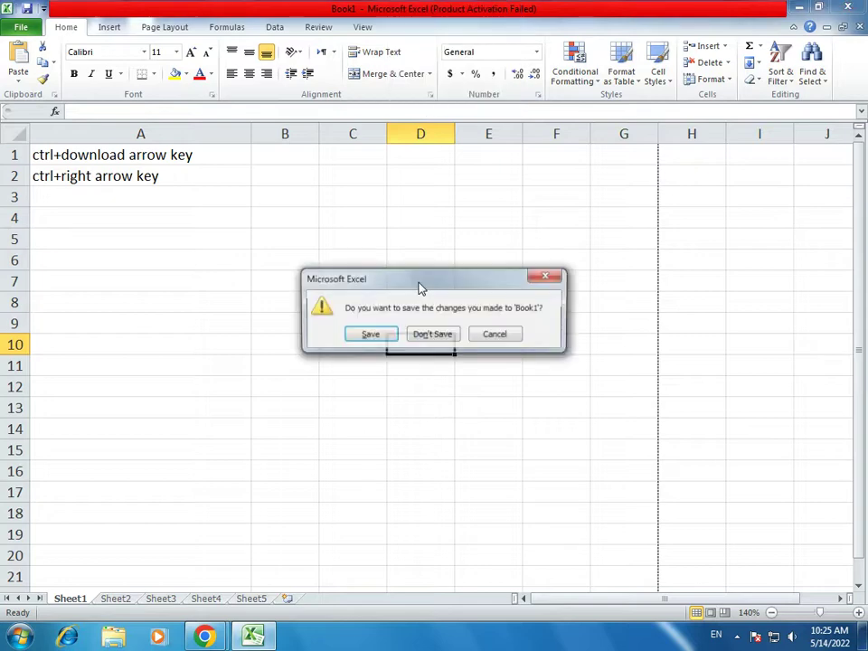
{"action": "left_click", "coordinate": [431, 333]}
- Launch Microsoft Excel 2010 twice, dismissing the activation wizard, and exit the program each time
{"action": "double_click", "coordinate": [142, 339]}
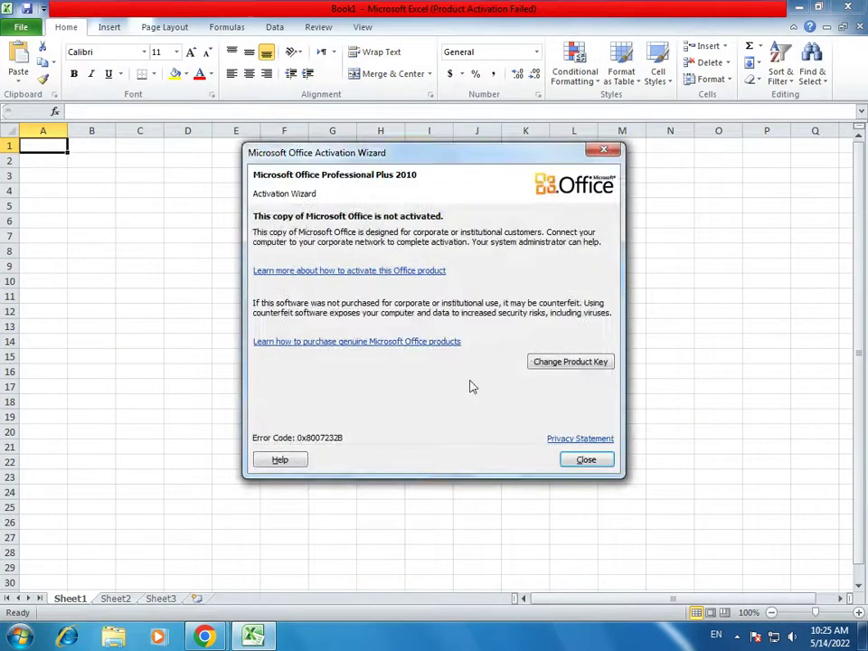
{"action": "left_click", "coordinate": [604, 460]}
{"action": "left_click", "coordinate": [854, 8]}
{"action": "double_click", "coordinate": [142, 344]}
{"action": "right_click", "coordinate": [391, 7]}
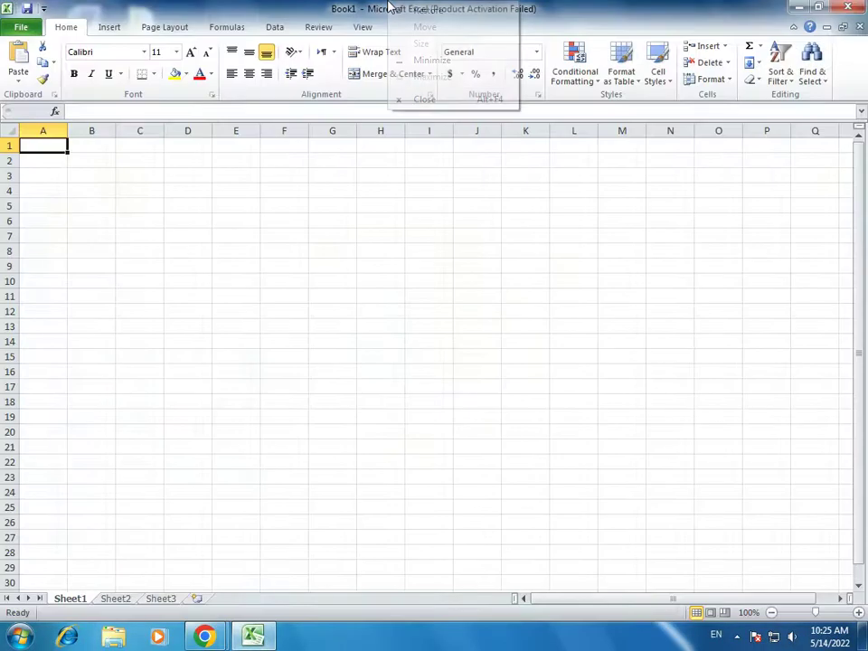
{"action": "left_click", "coordinate": [421, 100]}
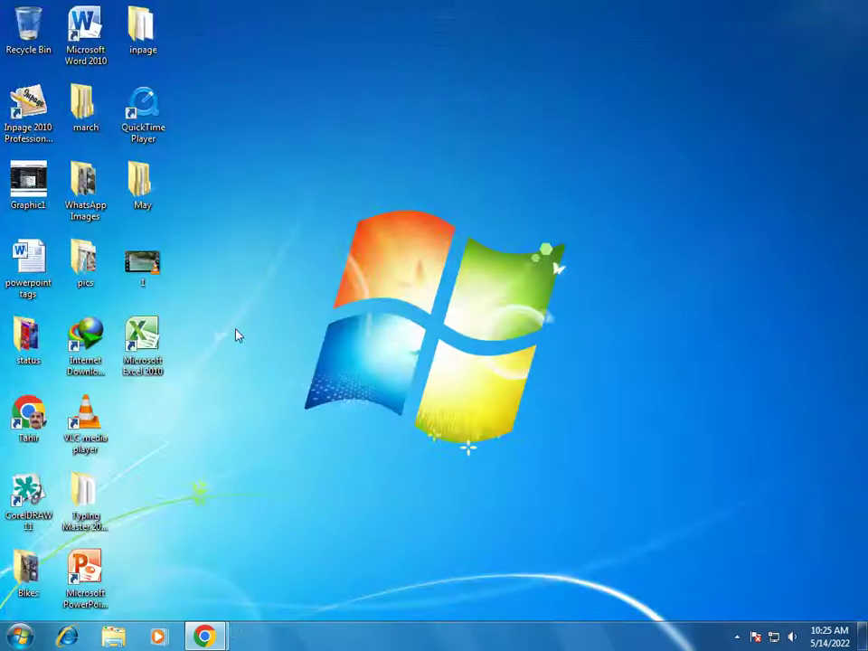
- Reopen Excel 2010, dismiss the activation wizard, and close its window from the Windows taskbar
{"action": "double_click", "coordinate": [142, 348]}
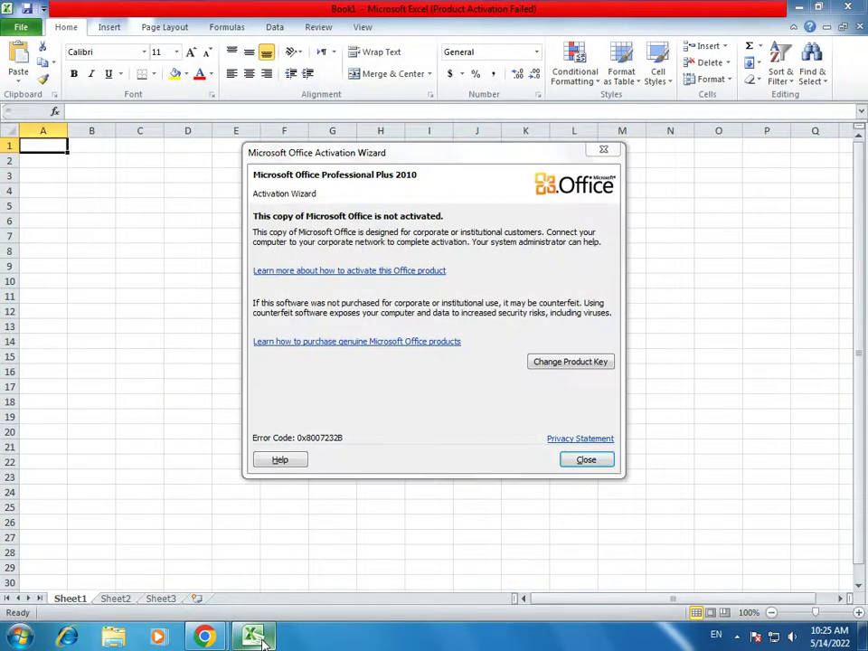
{"action": "left_click", "coordinate": [606, 462]}
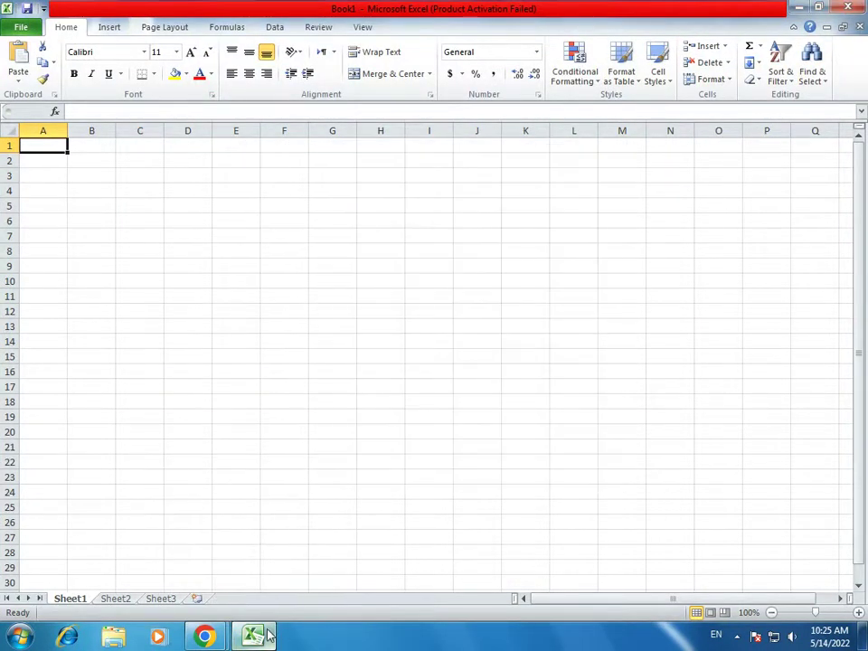
{"action": "right_click", "coordinate": [267, 639]}
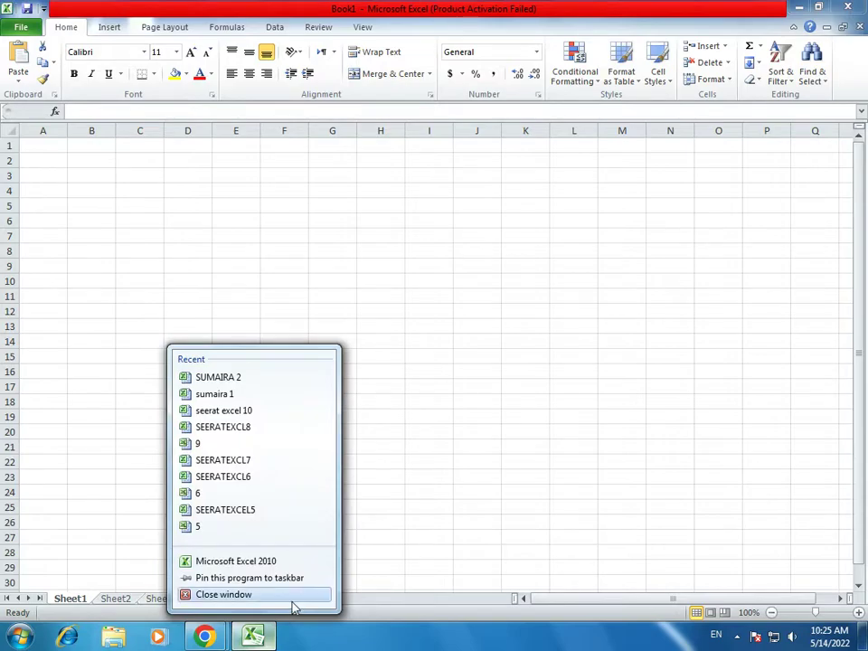
{"action": "left_click", "coordinate": [286, 598]}
- Start Excel 2010 again without activating it, and enter ALT in cell A1 and F4 in cell B1
{"action": "double_click", "coordinate": [150, 328]}
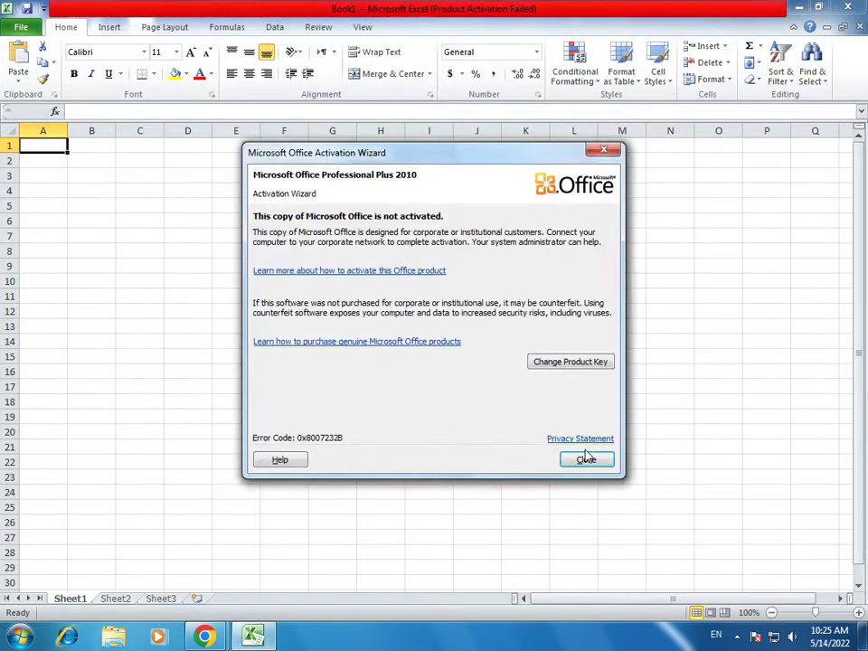
{"action": "left_click", "coordinate": [585, 458]}
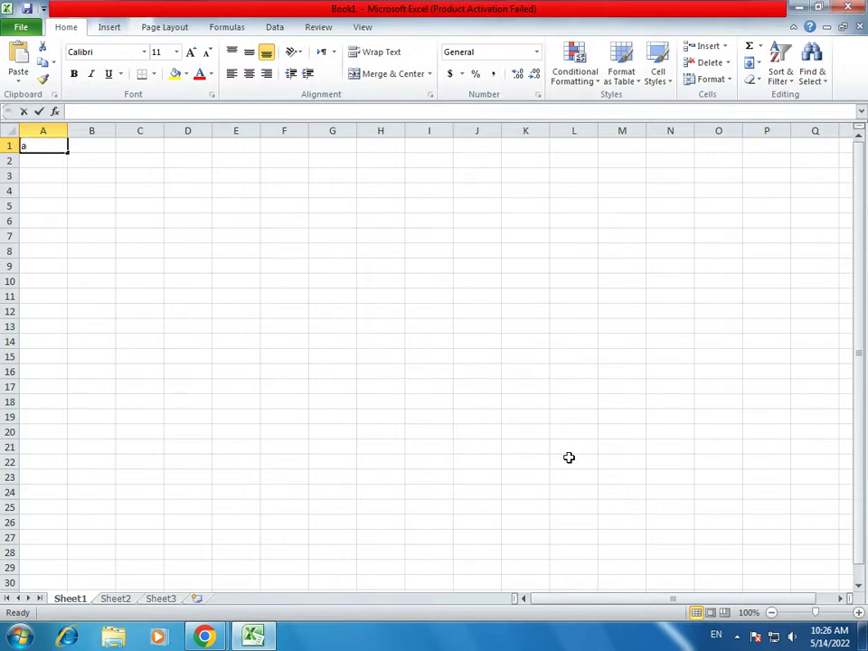
{"action": "type", "text": "alt"}
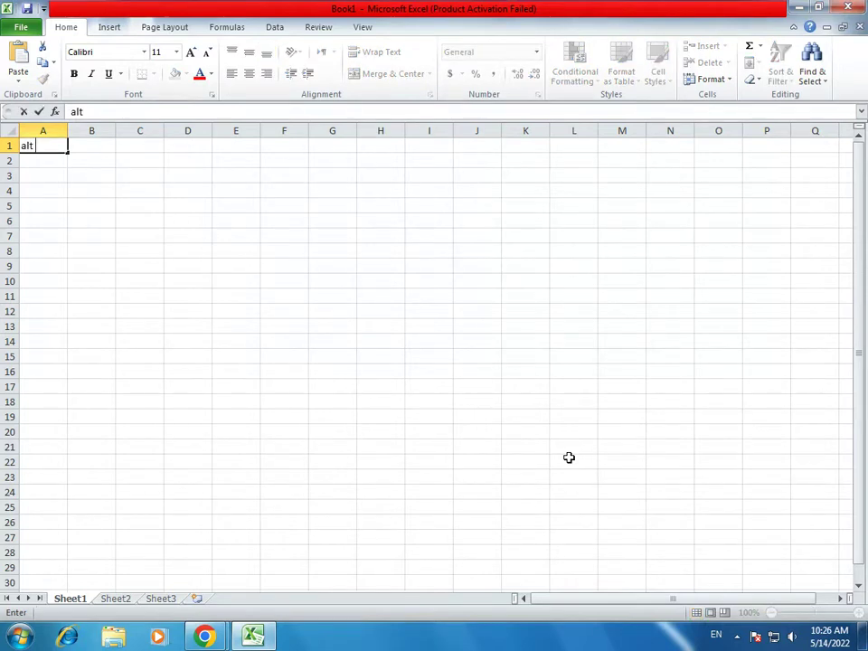
{"action": "key", "text": "Tab"}
{"action": "type", "text": "f"}
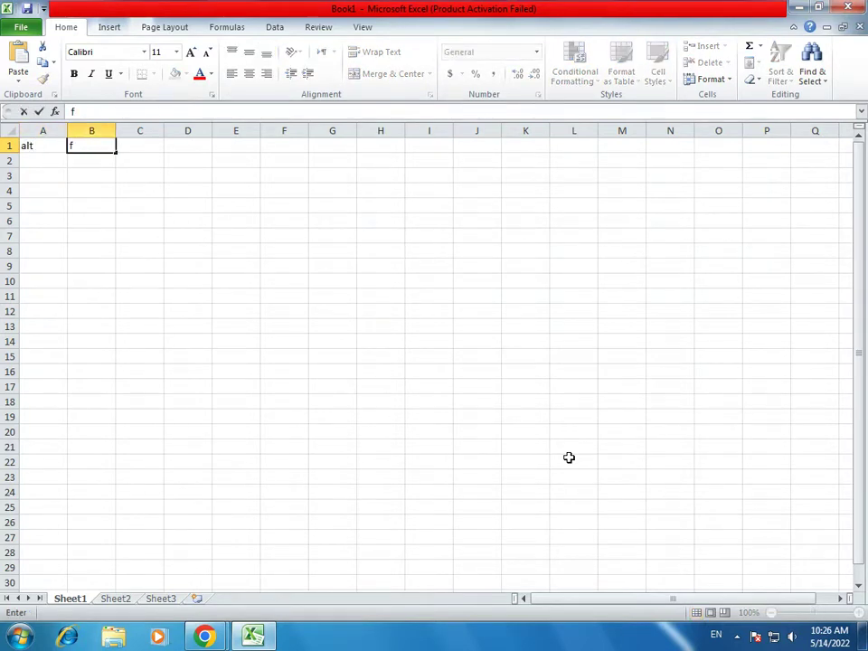
{"action": "key", "text": "BackSpace"}
{"action": "type", "text": "F"}
{"action": "key", "text": "BackSpace"}
{"action": "type", "text": "F4"}
{"action": "key", "text": "shift+Tab"}
{"action": "type", "text": "ALT"}
{"action": "key", "text": "Tab"}
{"action": "key", "text": "Tab"}
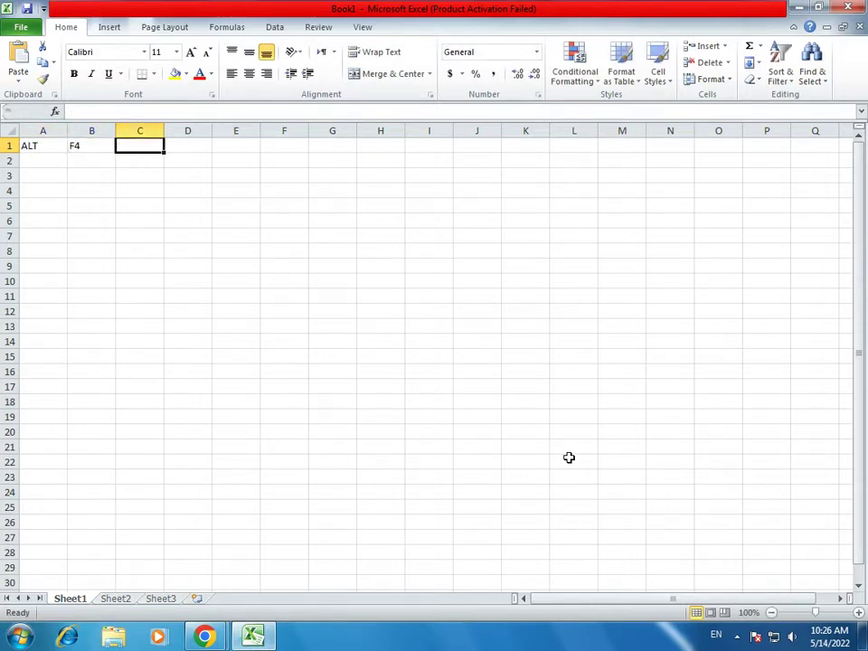
- Close the workbook containing the ALT and F4 entries without saving, and exit Excel completely
{"action": "key", "text": "alt+F4"}
{"action": "left_click", "coordinate": [419, 337]}
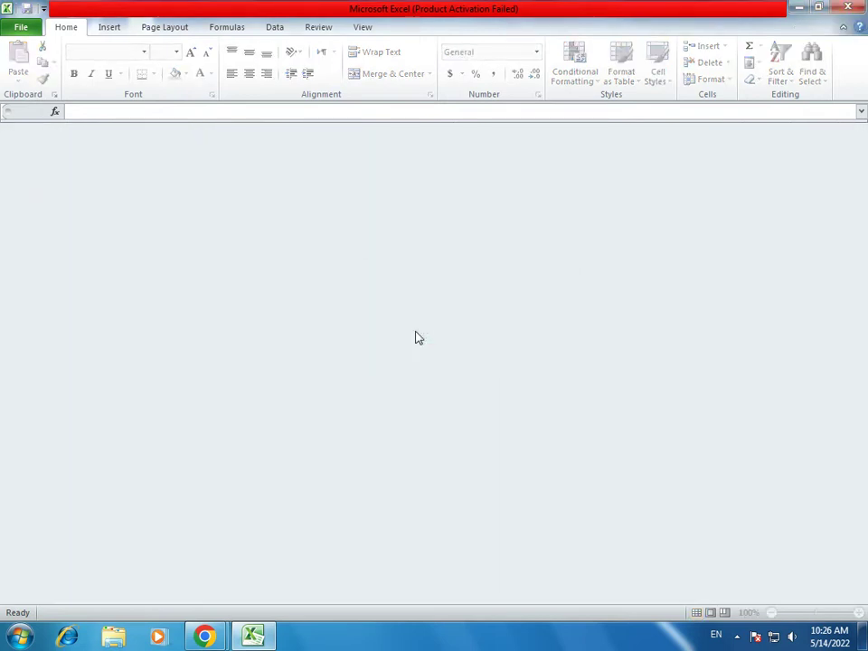
{"action": "left_click", "coordinate": [854, 4]}
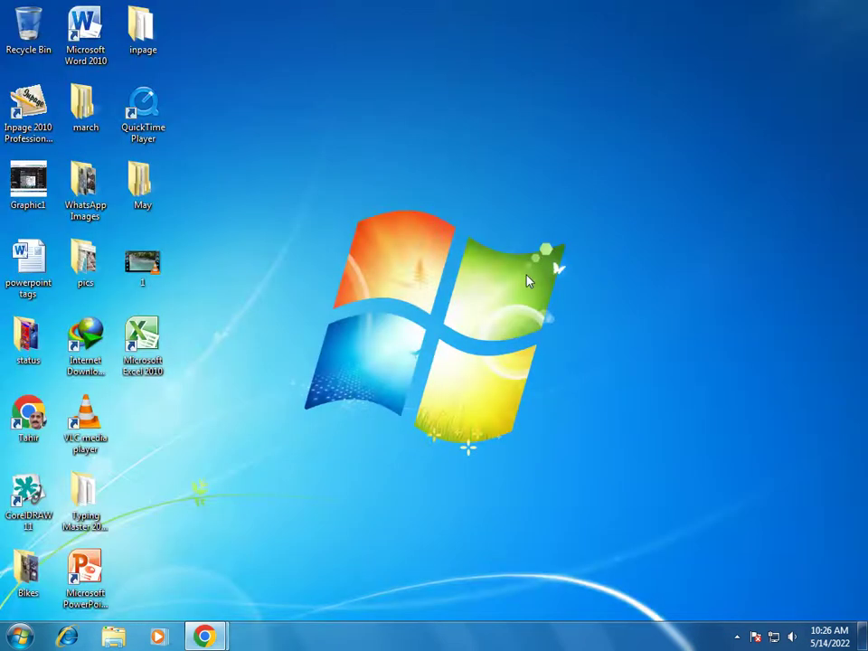
- Open and exit Excel once more, and relaunch it to a blank workbook with the activation wizard dismissed
{"action": "double_click", "coordinate": [142, 342]}
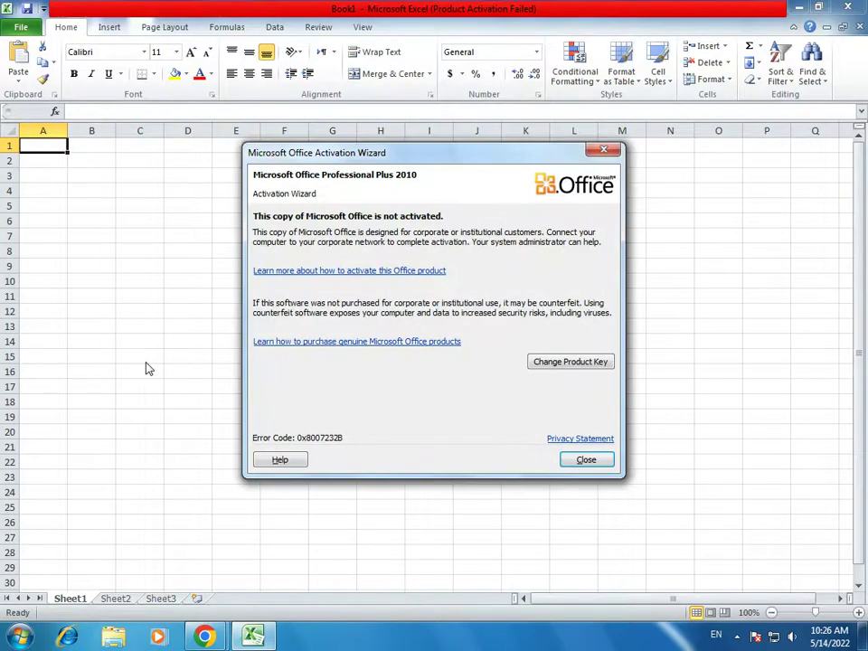
{"action": "left_click", "coordinate": [586, 459]}
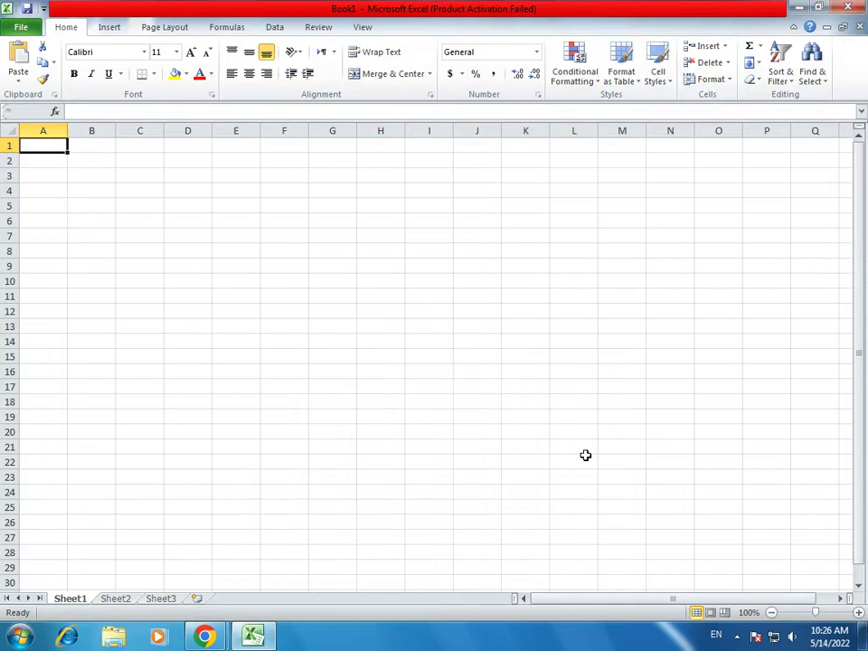
{"action": "left_click", "coordinate": [859, 6]}
{"action": "double_click", "coordinate": [141, 342]}
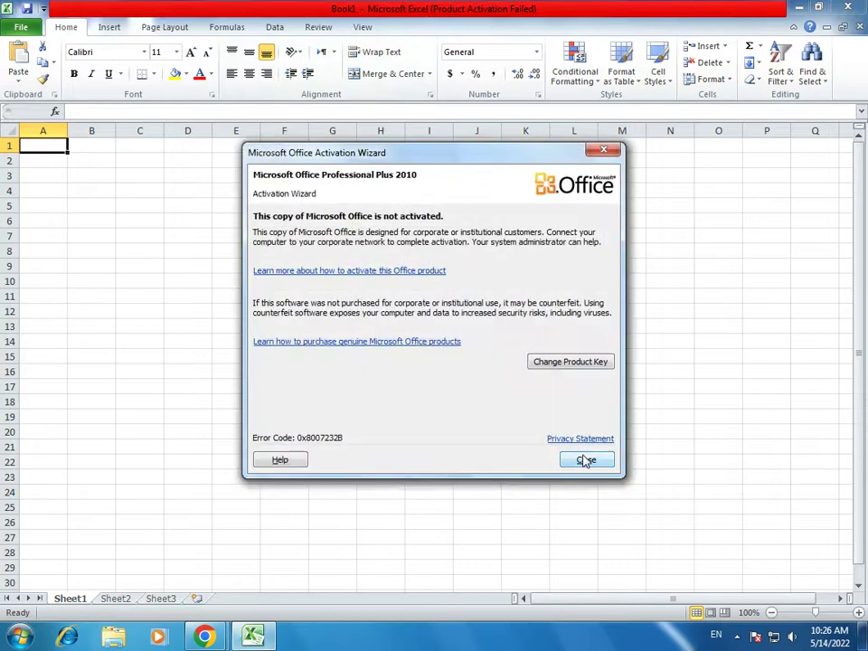
{"action": "left_click", "coordinate": [586, 459]}
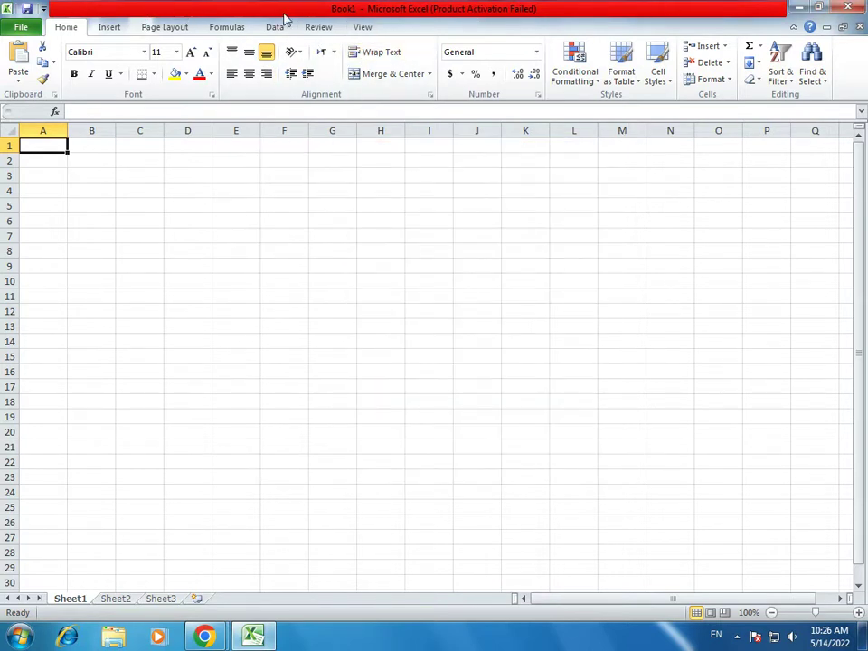
- Review the Insert, Page Layout, Formulas, Data, Review and View command groups, and return to the Home commands
{"action": "left_click", "coordinate": [110, 27]}
{"action": "left_click", "coordinate": [180, 28]}
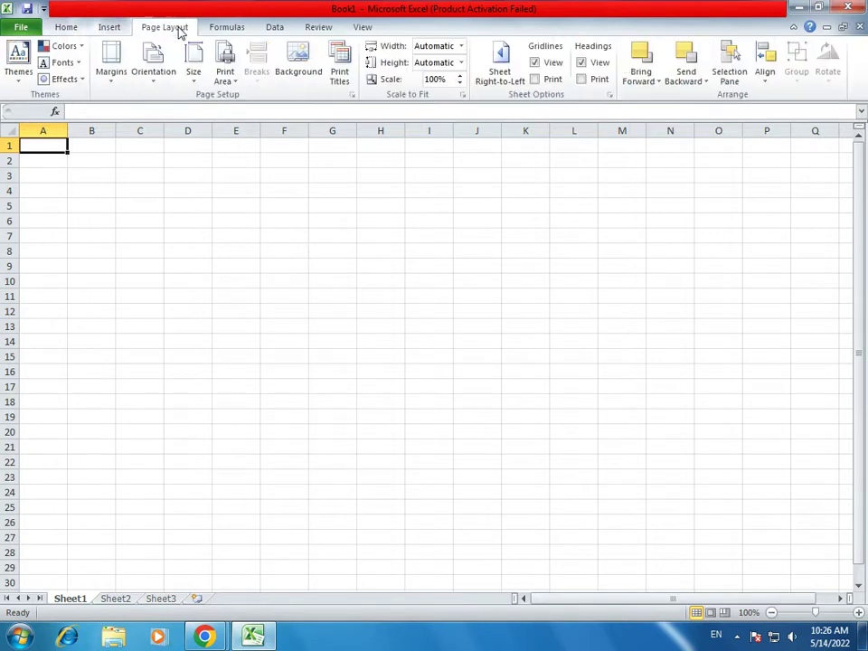
{"action": "left_click", "coordinate": [219, 29]}
{"action": "scroll", "coordinate": [310, 29], "scroll_direction": "down", "scroll_amount": 1}
{"action": "scroll", "coordinate": [310, 26], "scroll_direction": "down", "scroll_amount": 1}
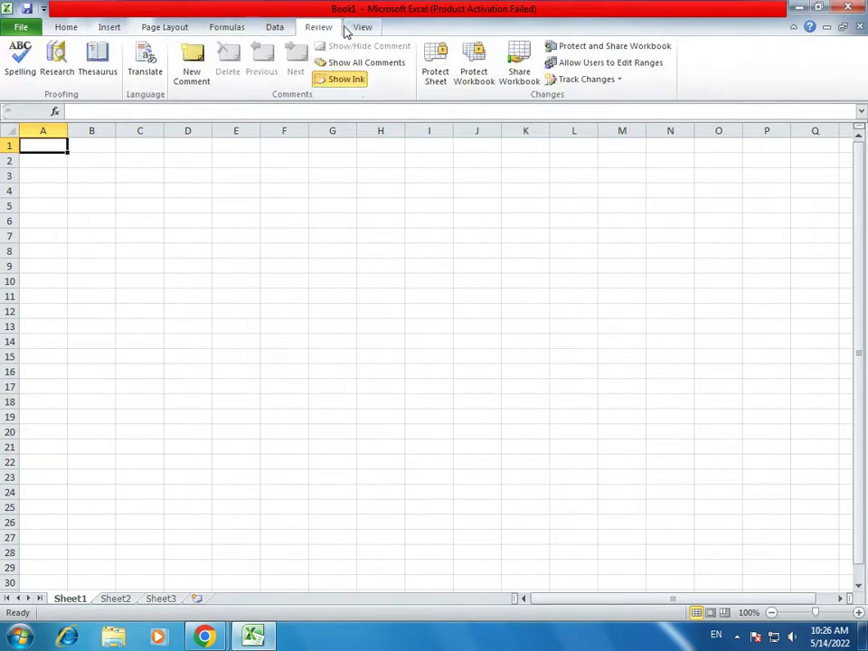
{"action": "scroll", "coordinate": [262, 26], "scroll_direction": "down", "scroll_amount": 1}
{"action": "left_click", "coordinate": [69, 27]}
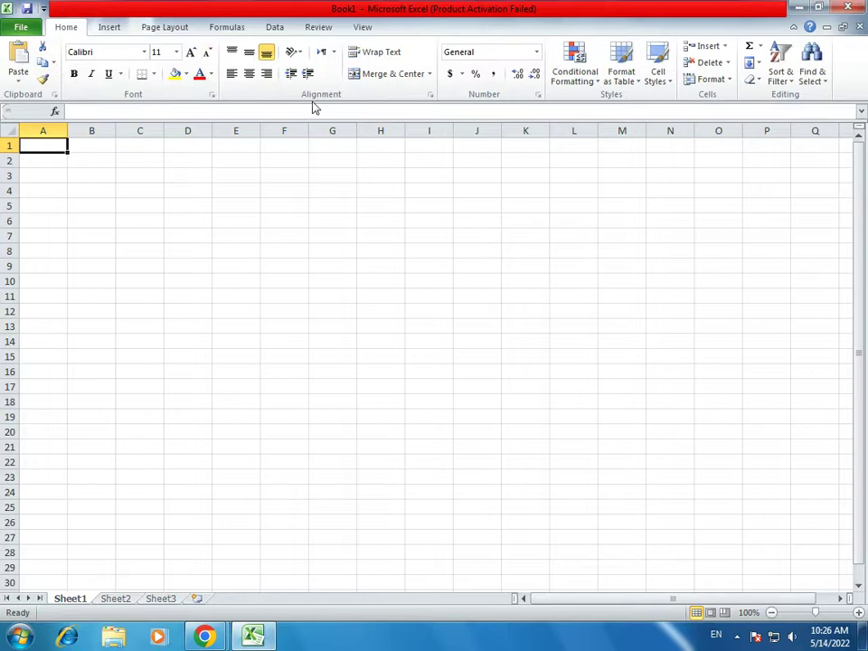
- Select columns A, B and C one after another, and select the whole of row 3
{"action": "left_click", "coordinate": [38, 131]}
{"action": "left_click", "coordinate": [94, 130]}
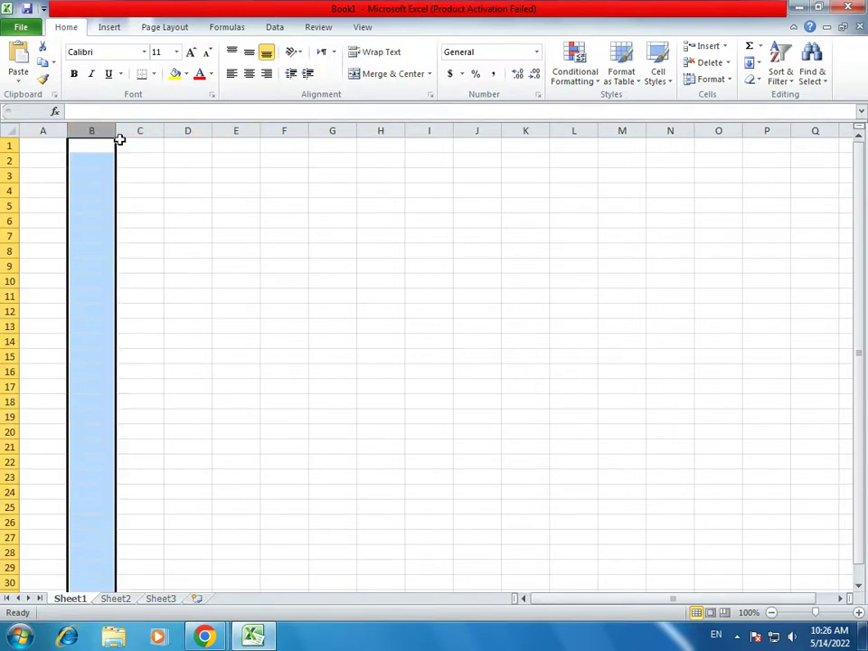
{"action": "left_click", "coordinate": [145, 131]}
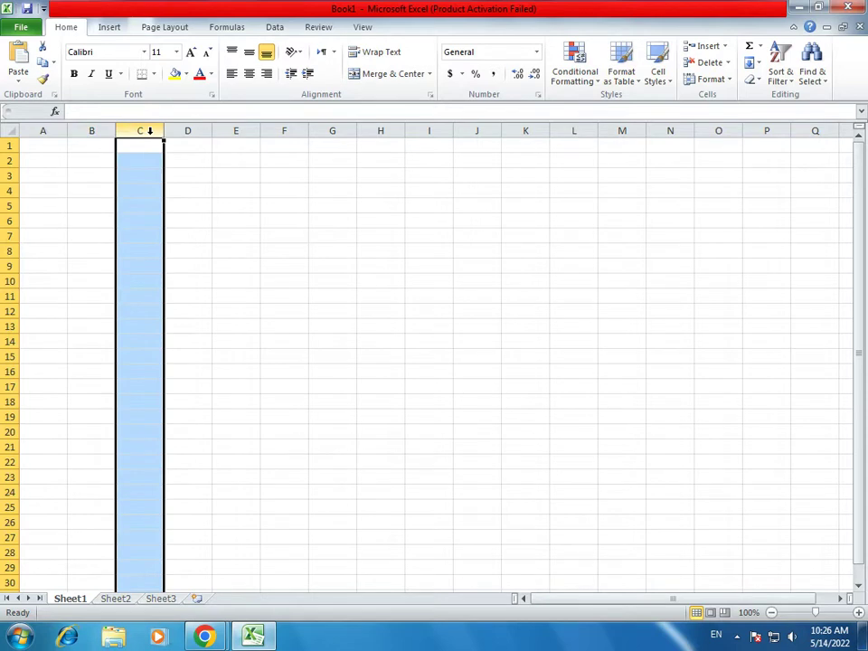
{"action": "left_click", "coordinate": [10, 174]}
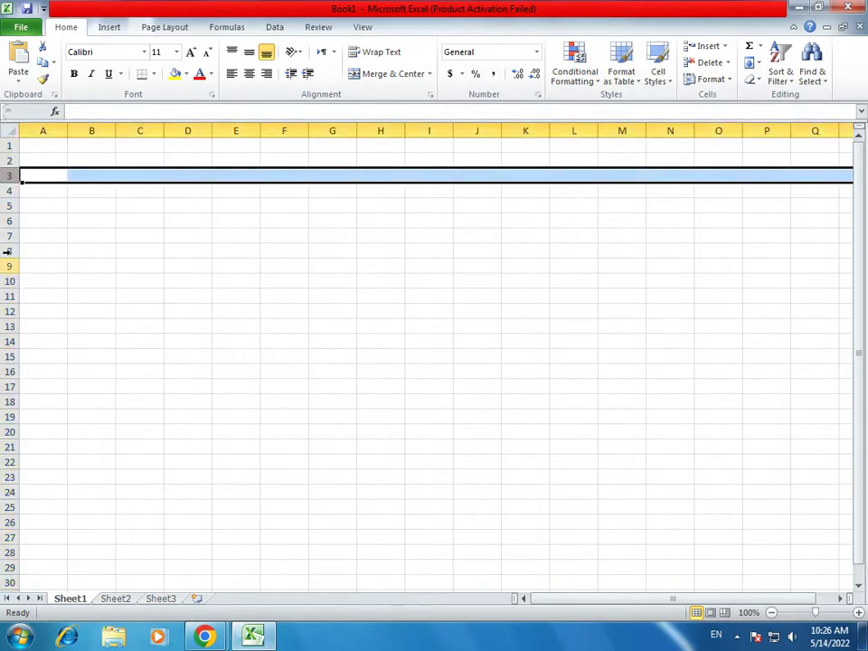
- Show Sheet2, Sheet3 and Sheet1 in turn, and insert a new worksheet after Sheet3
{"action": "left_click", "coordinate": [115, 599]}
{"action": "left_click", "coordinate": [159, 599]}
{"action": "left_click", "coordinate": [70, 600]}
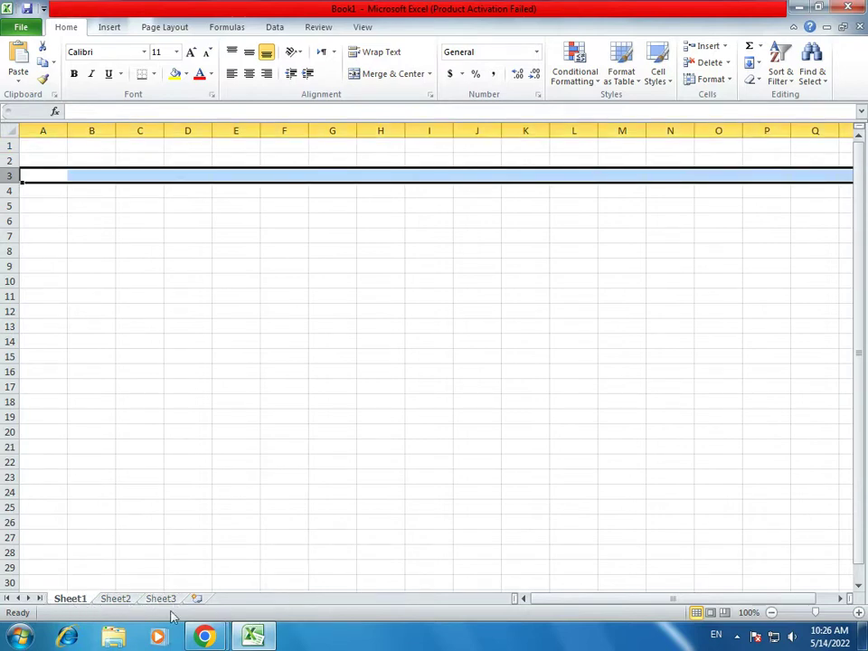
{"action": "left_click", "coordinate": [196, 598]}
- Examine the new worksheet's further columns and lower rows, and return the view to cell A1
{"action": "left_click_drag", "start_coordinate": [784, 602], "coordinate": [805, 603]}
{"action": "left_click", "coordinate": [840, 598]}
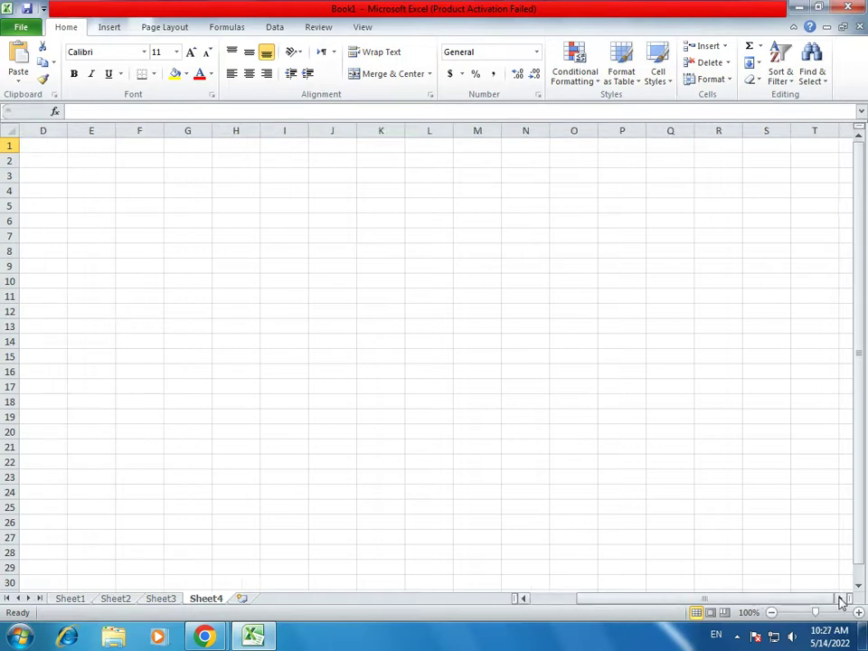
{"action": "left_click", "coordinate": [524, 599]}
{"action": "left_click", "coordinate": [525, 599]}
{"action": "left_click", "coordinate": [525, 600]}
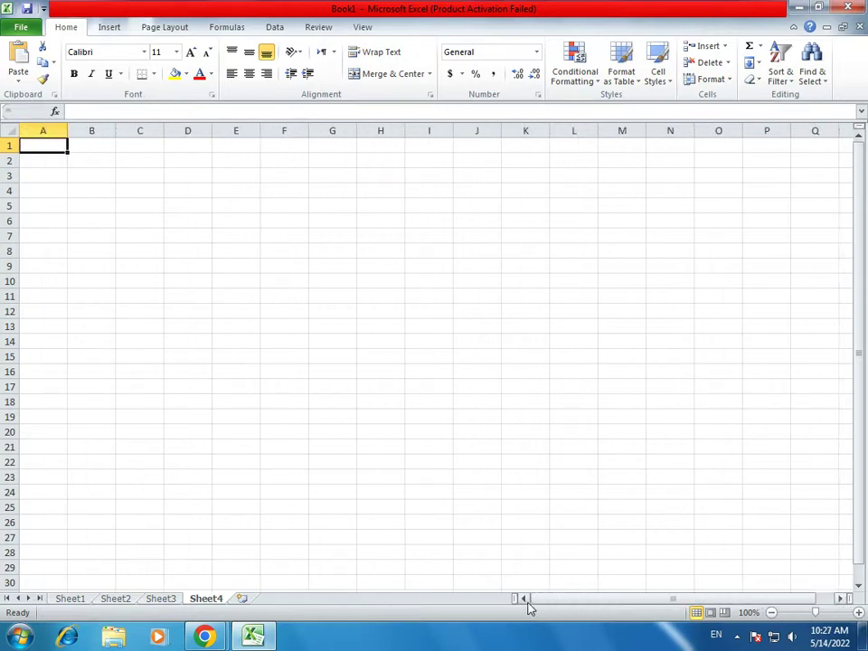
{"action": "left_click", "coordinate": [858, 586]}
{"action": "left_click", "coordinate": [858, 587]}
{"action": "left_click", "coordinate": [858, 587]}
{"action": "left_click", "coordinate": [858, 587]}
{"action": "left_click", "coordinate": [858, 587]}
{"action": "left_click", "coordinate": [858, 586]}
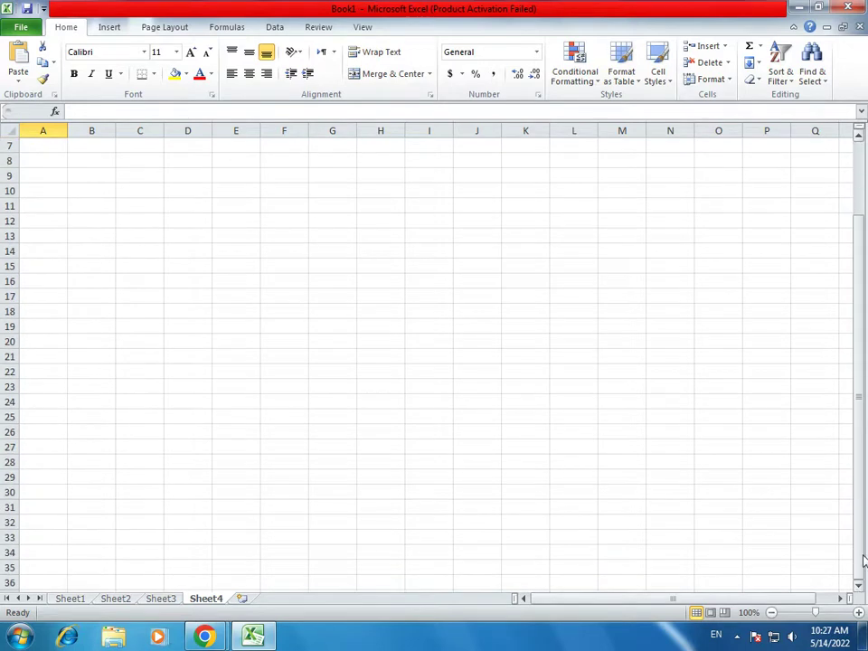
{"action": "left_click_drag", "start_coordinate": [860, 302], "coordinate": [858, 271]}
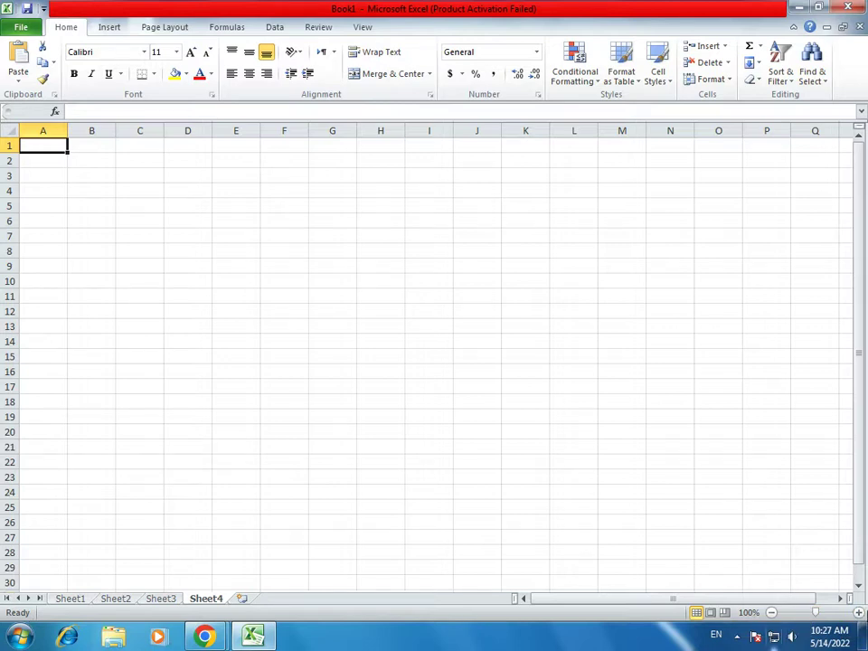
- Zoom Sheet4 in to 110% with cell C2 selected, and exit Excel without saving the workbook
{"action": "left_click", "coordinate": [858, 612]}
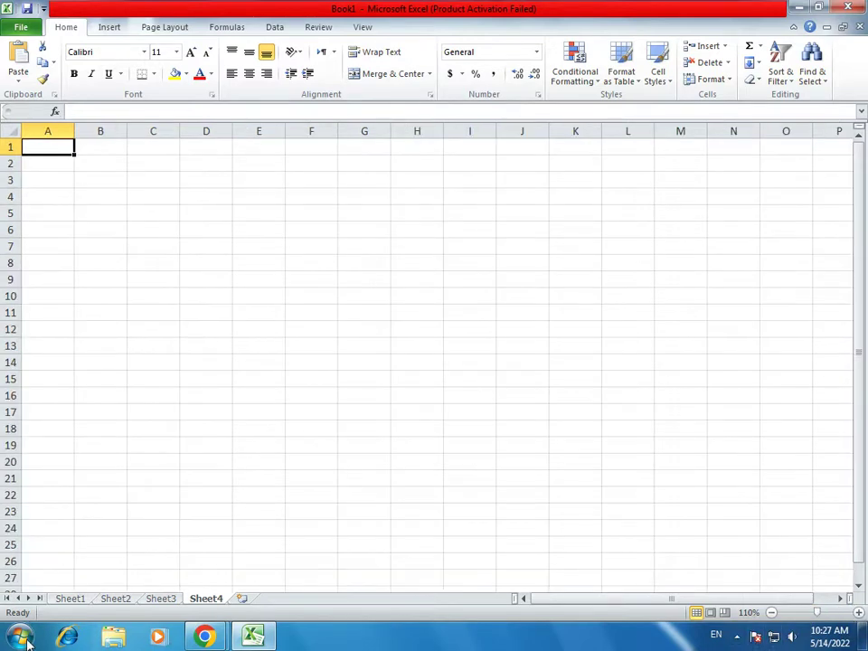
{"action": "left_click", "coordinate": [155, 162]}
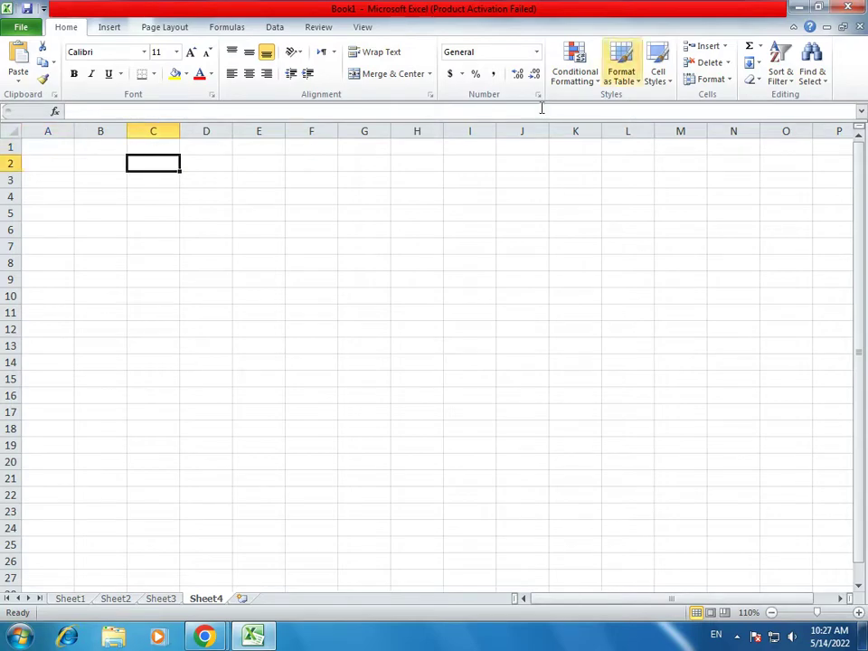
{"action": "left_click", "coordinate": [858, 9]}
{"action": "left_click", "coordinate": [438, 335]}
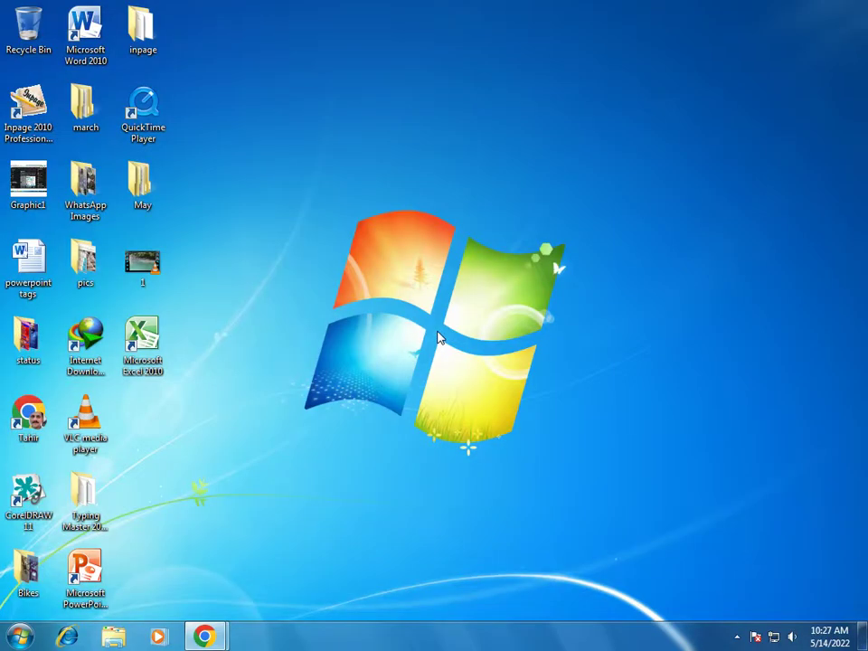
{"action": "left_click", "coordinate": [215, 638]}
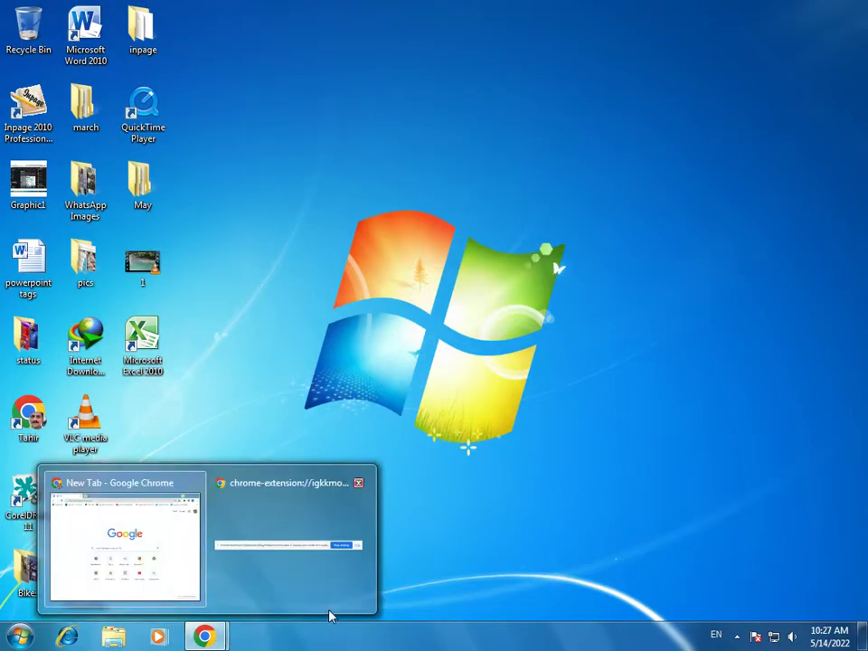
{"action": "left_click", "coordinate": [329, 611]}
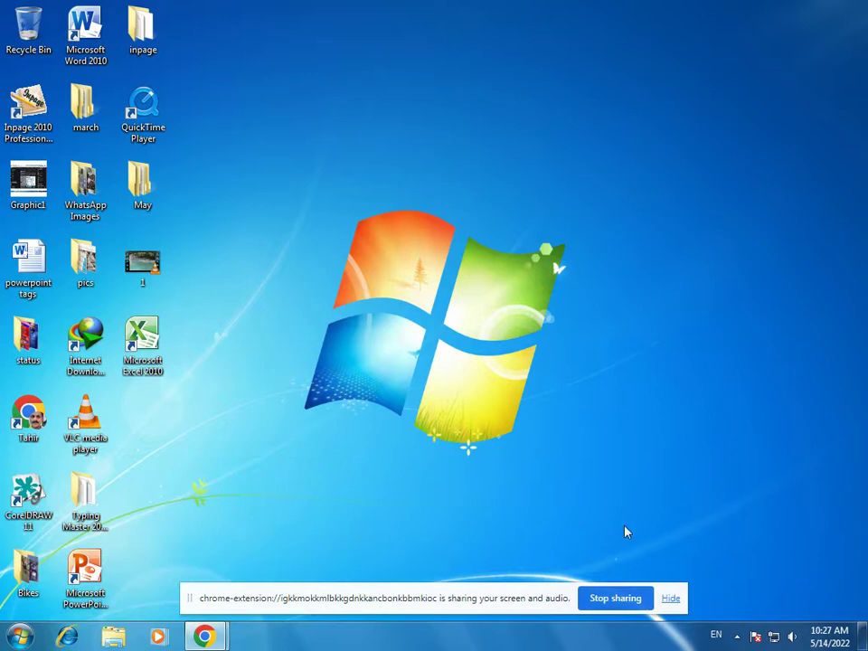